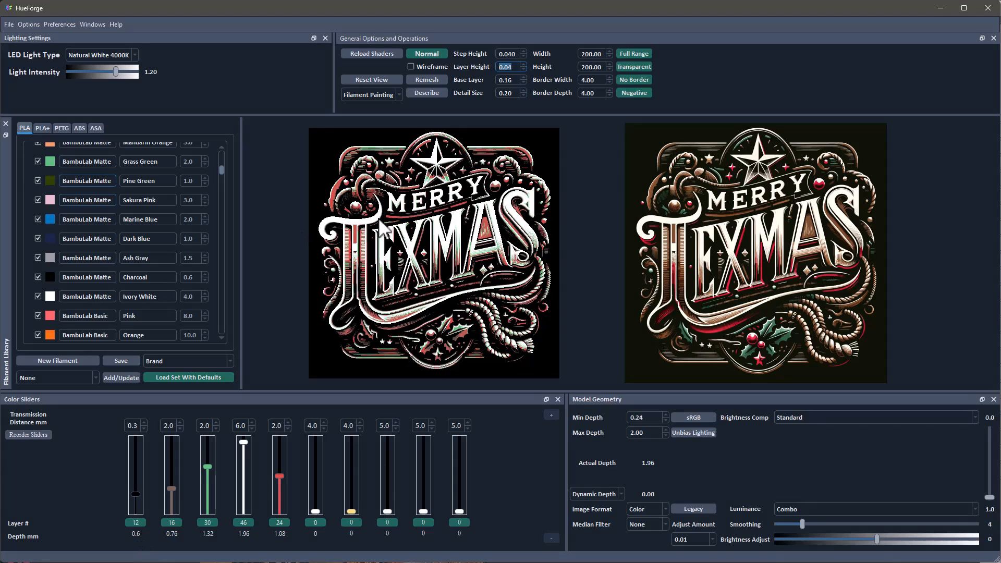
- Set the model geometry's max depth to 3.00 and its min depth to 1.24
key(alt+Tab)
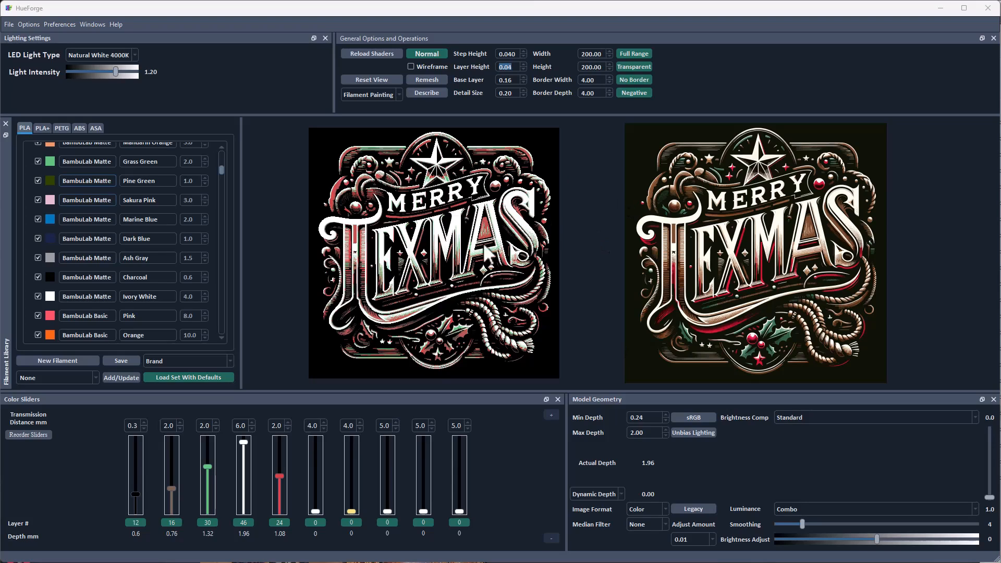
click(631, 434)
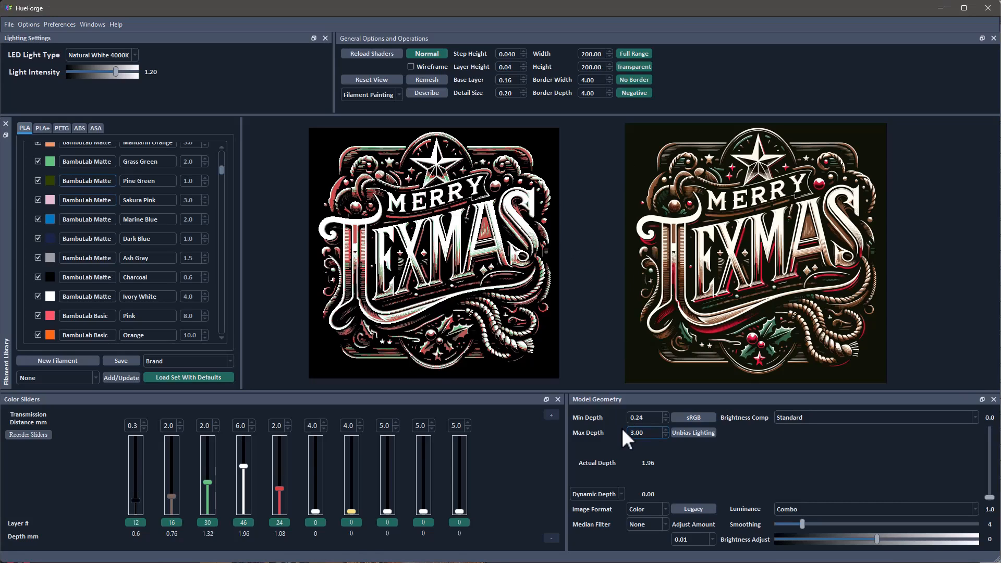
drag(634, 420, 629, 420)
text(1)
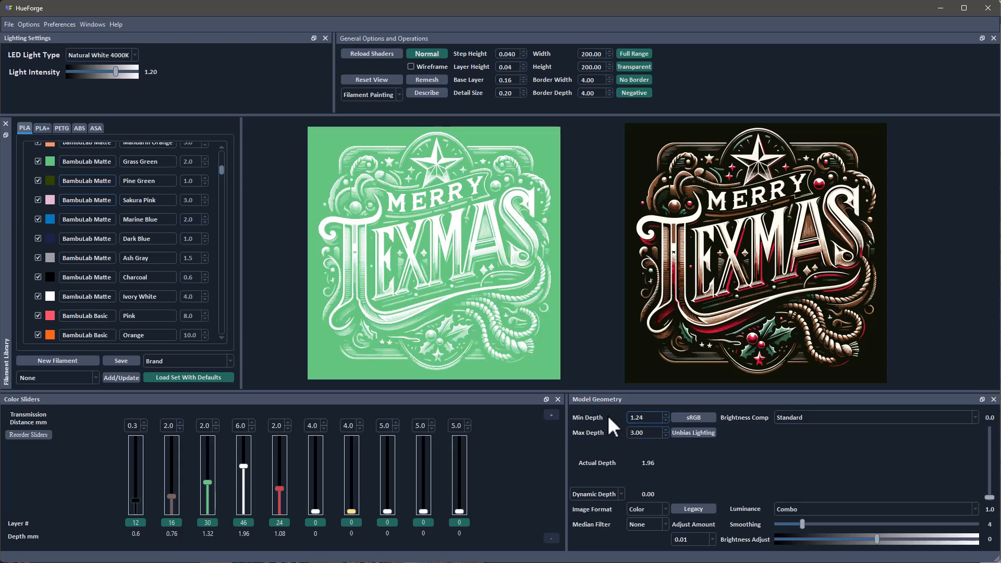
- Enter 0.04 as the layer height in the general options
drag(513, 67, 488, 67)
text(0.0)
text(4)
- Raise the color sliders to layer 37 for black, 41 for brown, 55 for green, 71 for white and 49 for red
drag(136, 500, 136, 474)
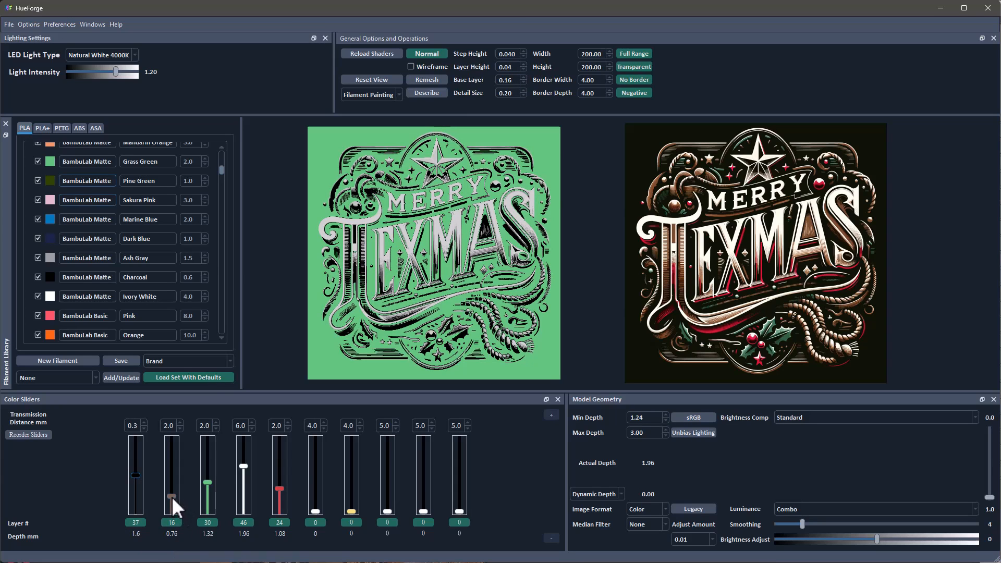
drag(171, 496, 244, 441)
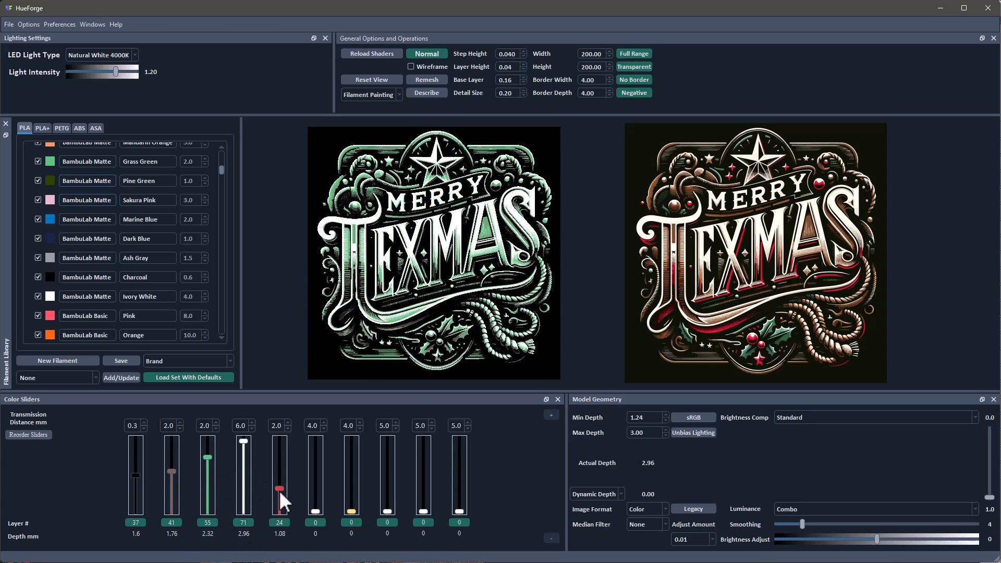
drag(279, 489, 279, 463)
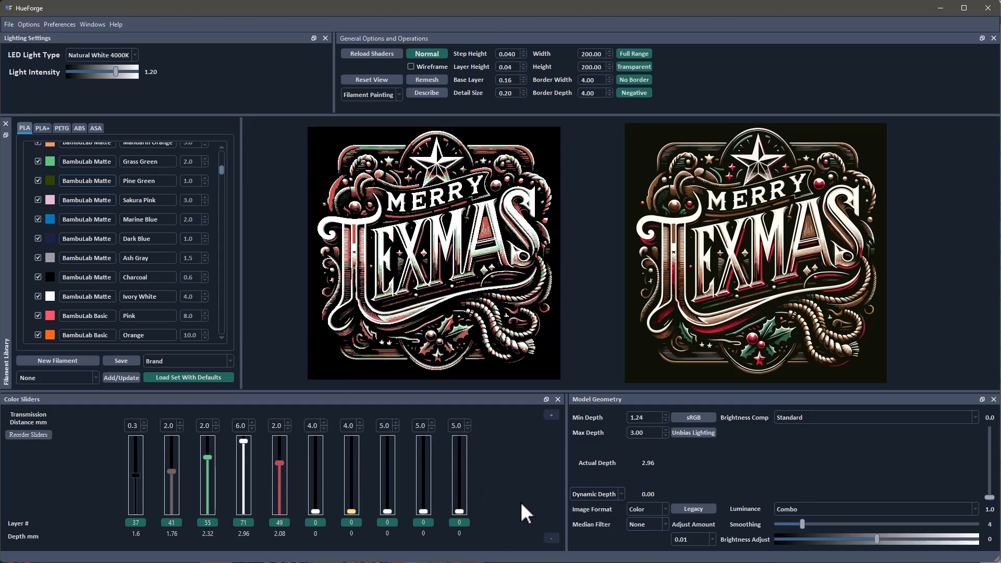
- Save the adjusted project
click(8, 24)
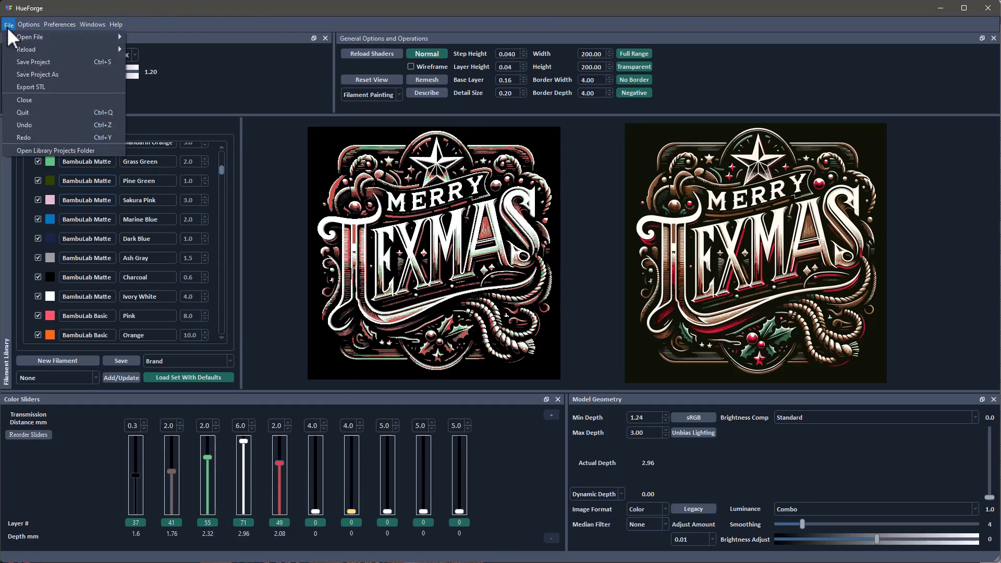
click(25, 61)
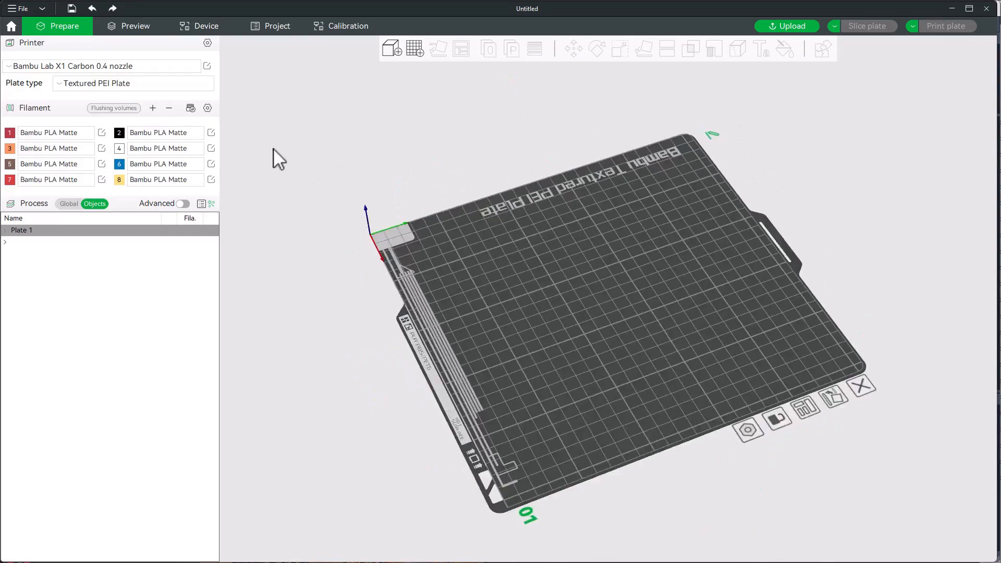
- In Bambu Studio, check the filaments loaded in the printer's AMS and synchronize the project's filament list with them
click(206, 27)
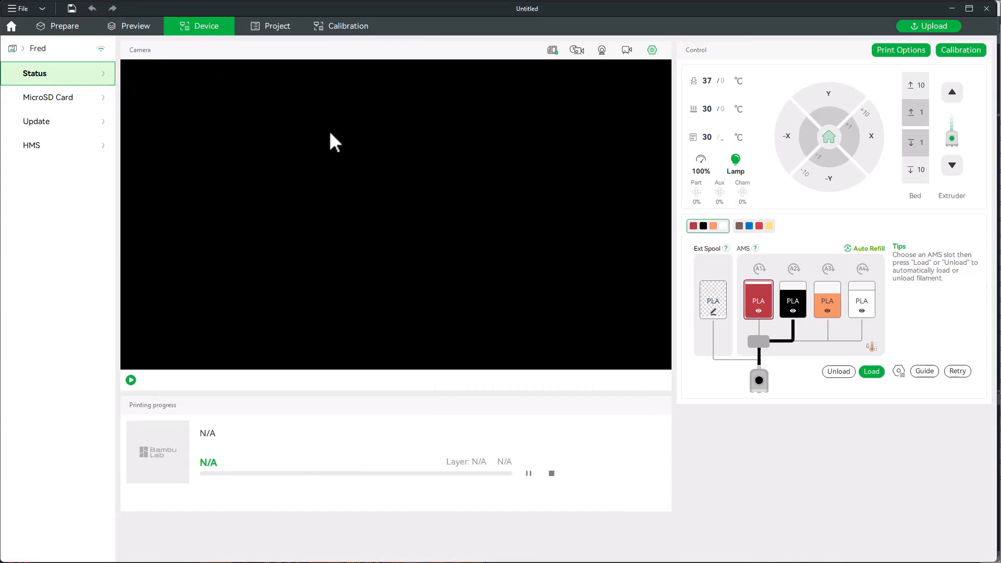
click(57, 28)
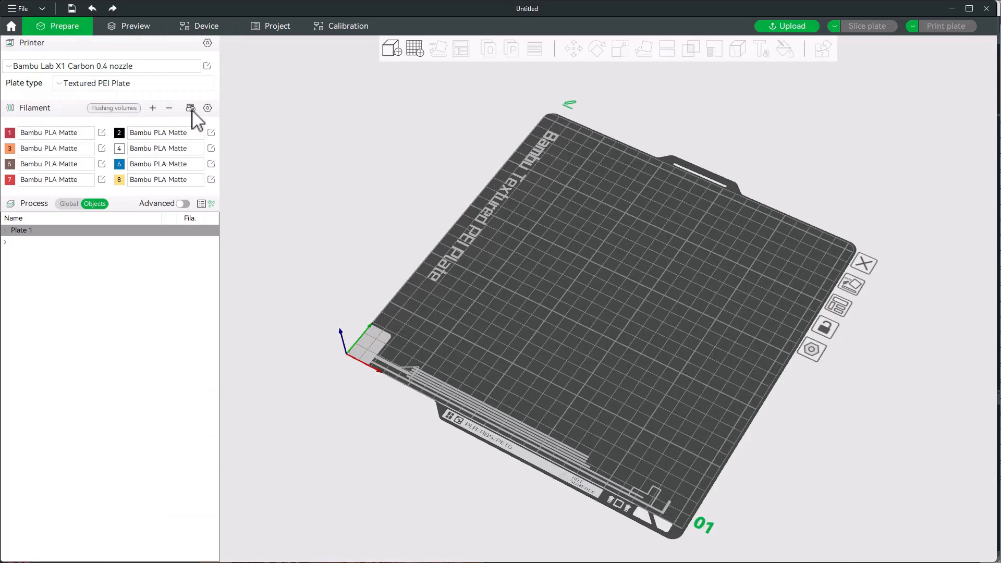
click(191, 108)
click(267, 315)
- Import MerryTxmas_Front_200x200.stl onto the build plate
click(396, 52)
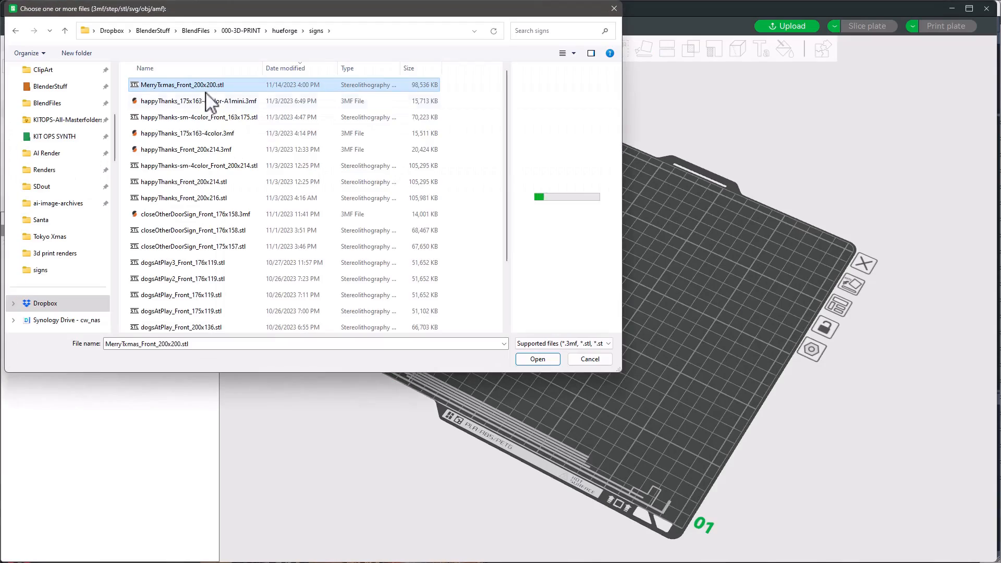
click(538, 359)
drag(324, 249, 333, 229)
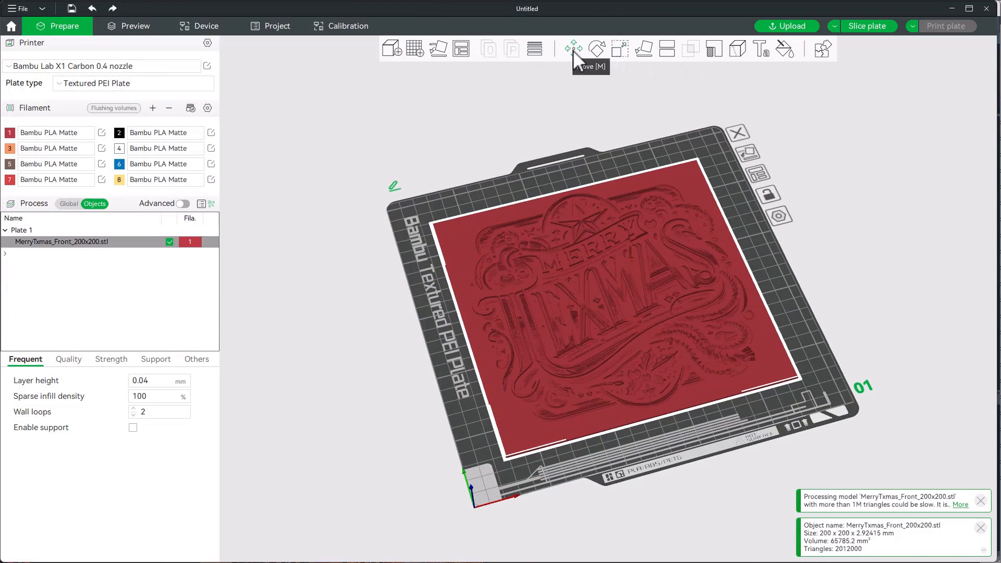
- Check the imported sign's scale and dimensions with the Scale tool
click(618, 49)
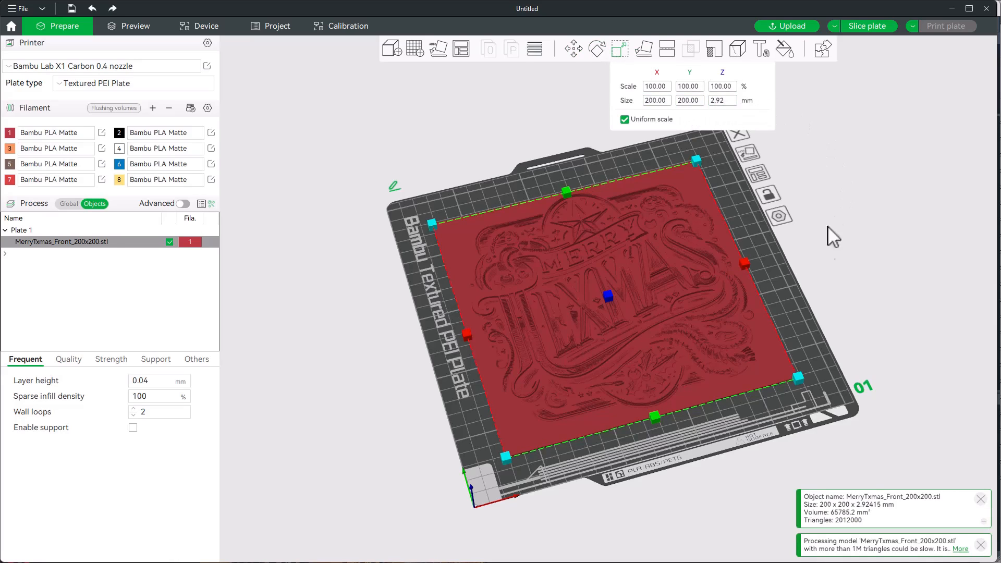
click(812, 285)
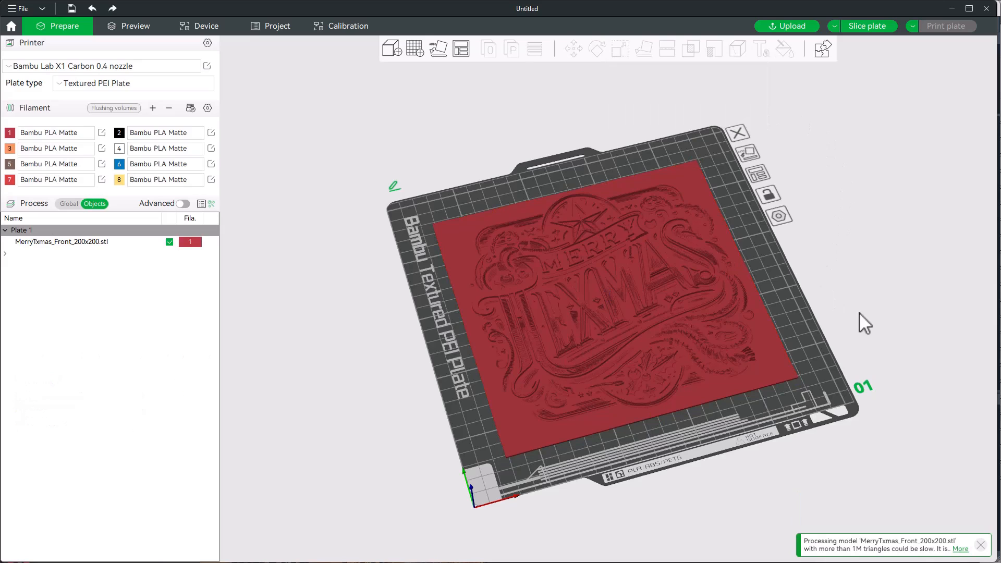
mouse_move(859, 312)
mouse_down()
mouse_move(847, 281)
mouse_move(859, 299)
mouse_up()
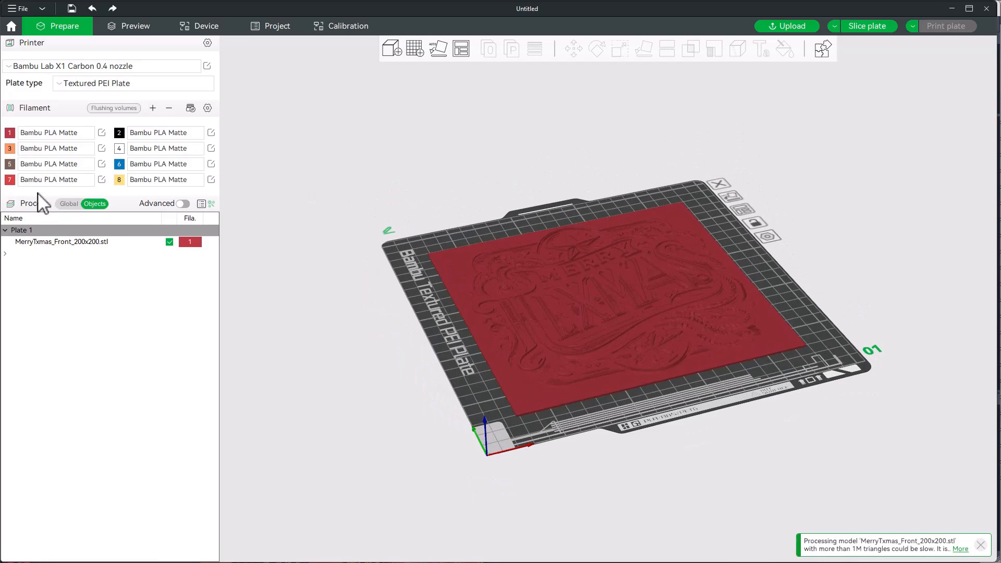
- Choose the user preset 0.04mm hueforge bambu X1C for the global process settings
click(65, 203)
click(63, 224)
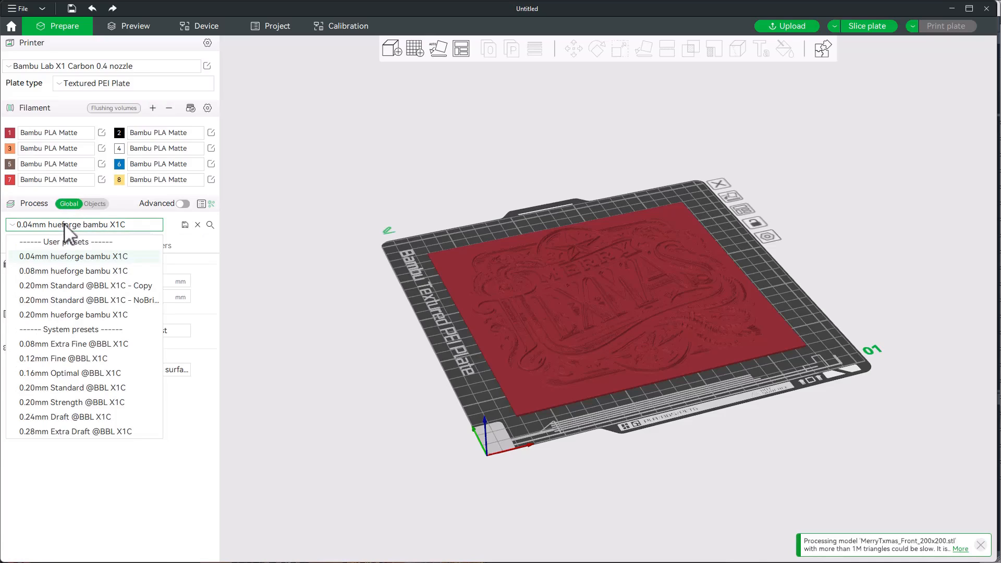
click(102, 260)
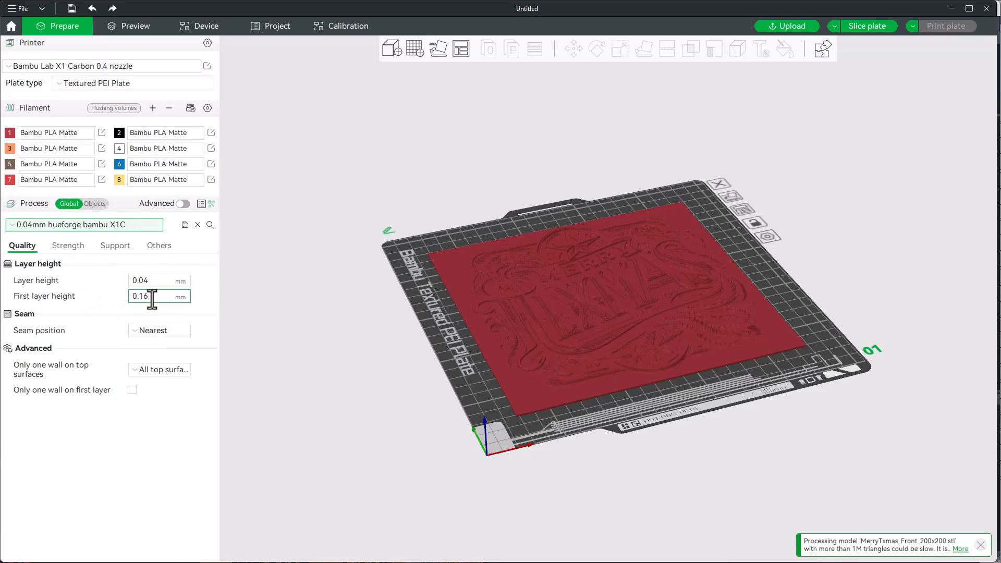
- Review the preset's strength, bed adhesion, prime tower and flush settings
click(67, 246)
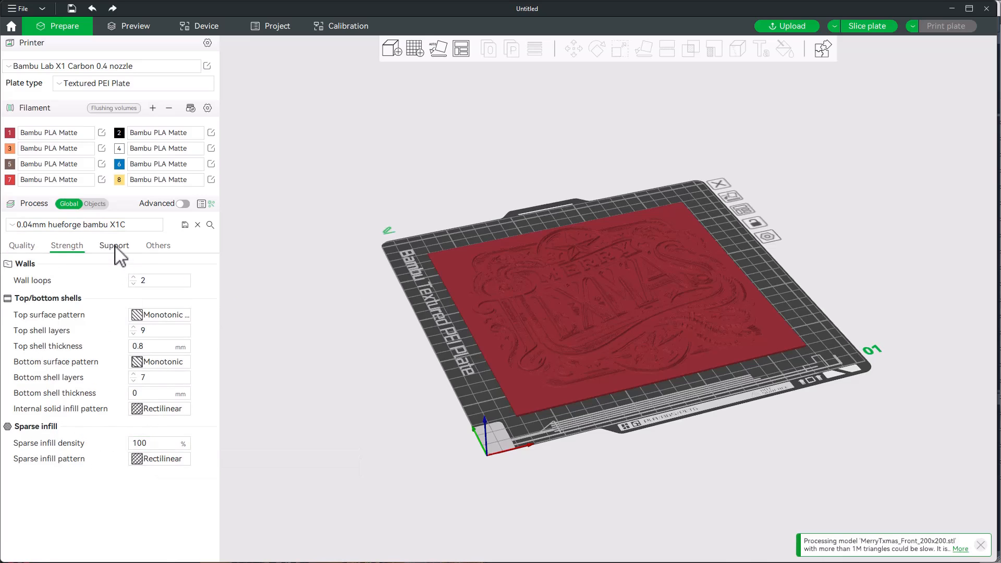
click(140, 244)
click(158, 245)
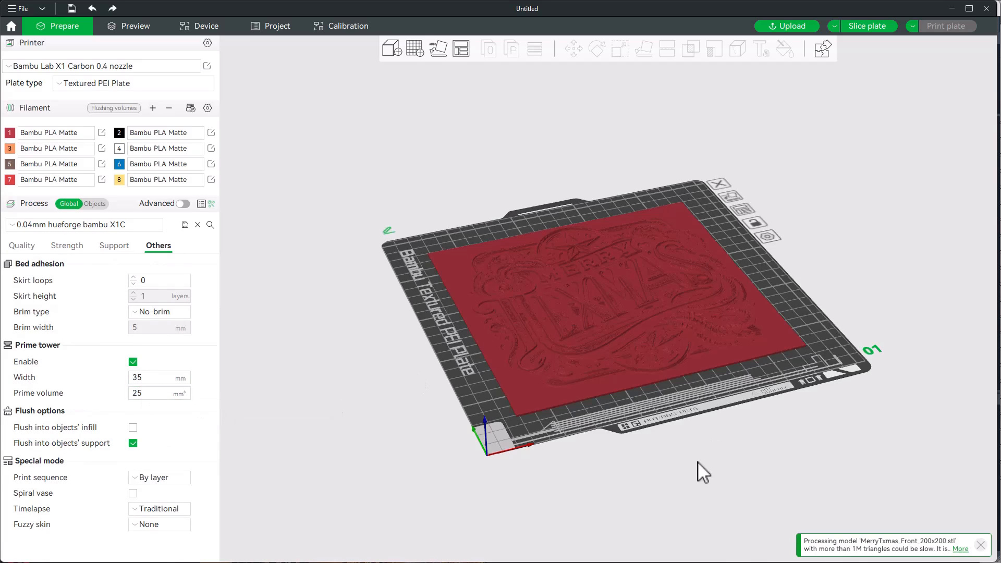
drag(697, 462, 703, 467)
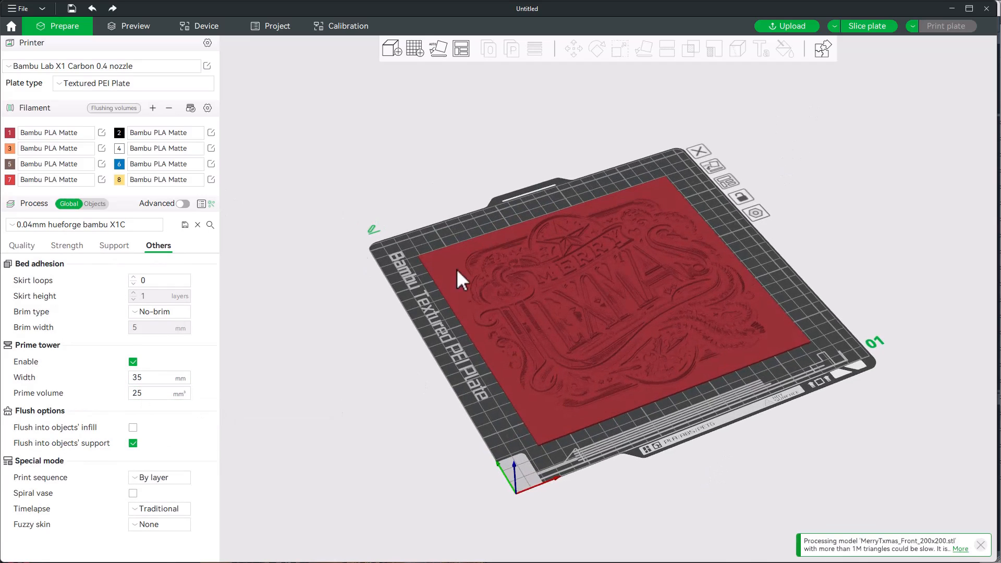
- Assign the black filament 2 to the MerryTxmas_Front_200x200.stl object
click(491, 279)
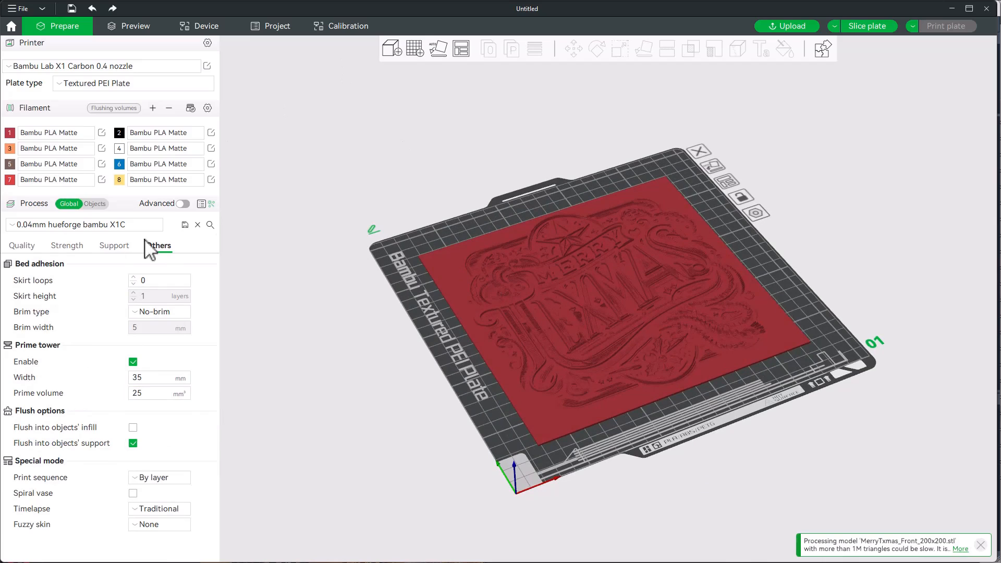
click(95, 204)
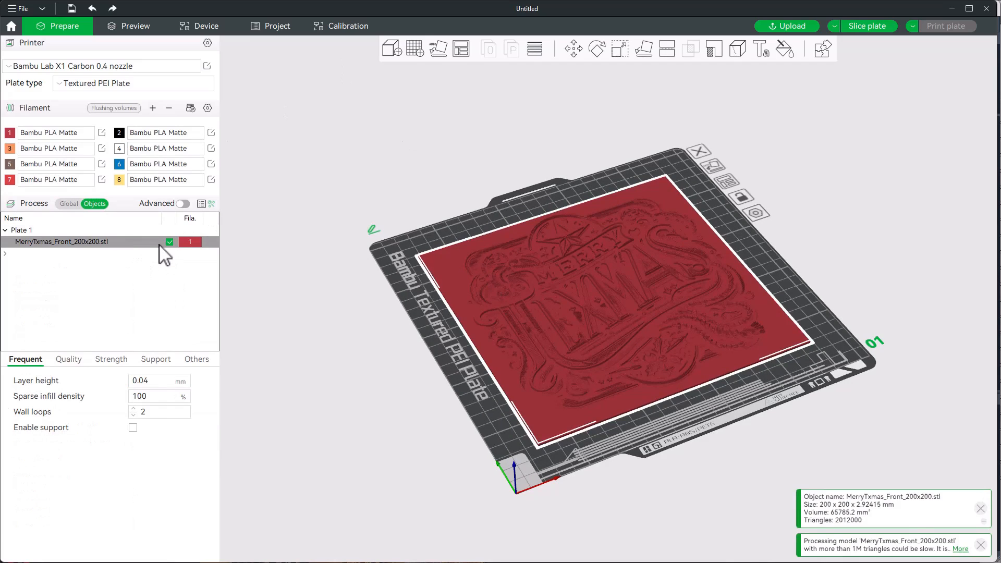
click(141, 242)
key(2)
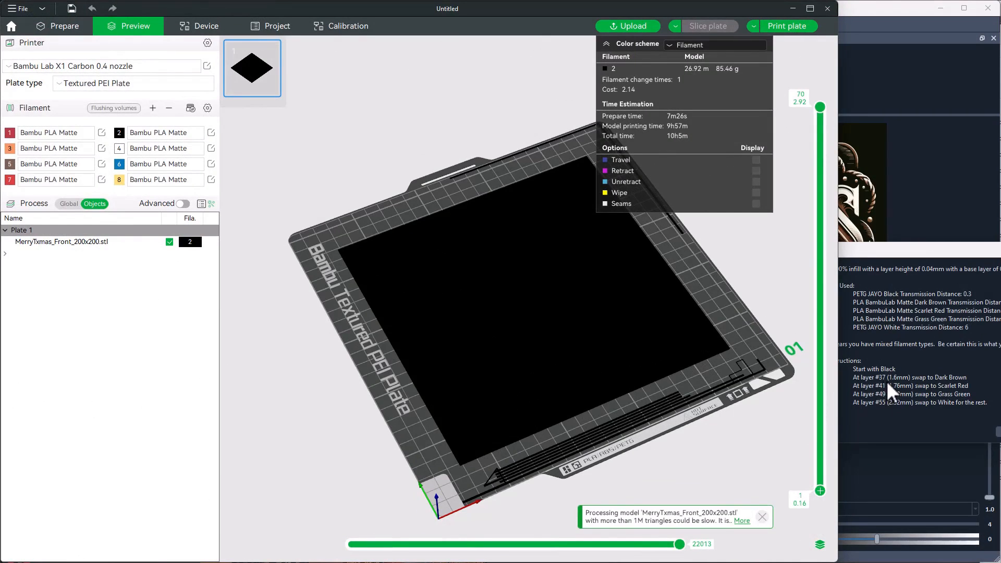
- Add a change to the brown filament 5 at layer 37 (1.60 mm) in the sliced preview
drag(821, 489, 827, 292)
right_click(823, 293)
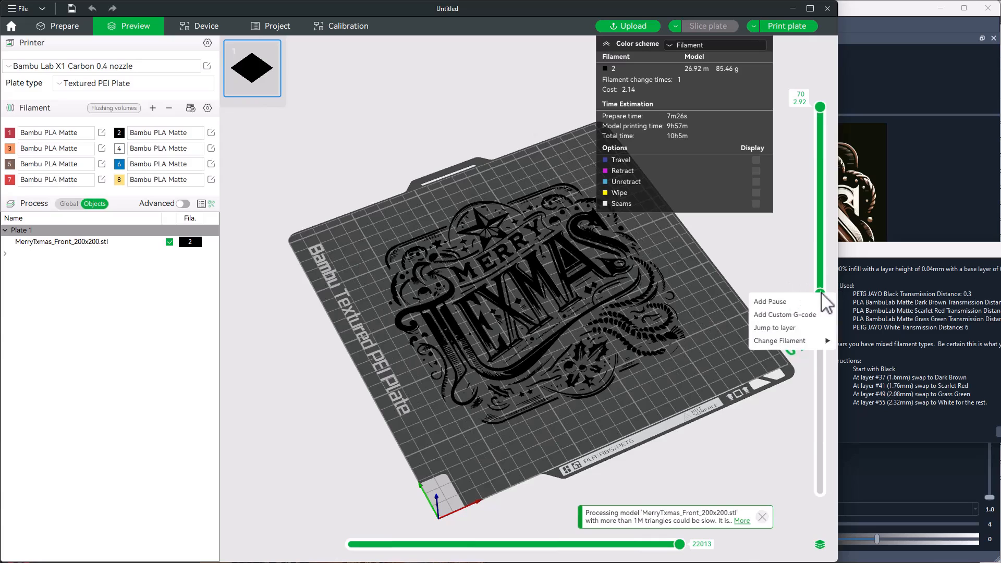
mouse_move(799, 336)
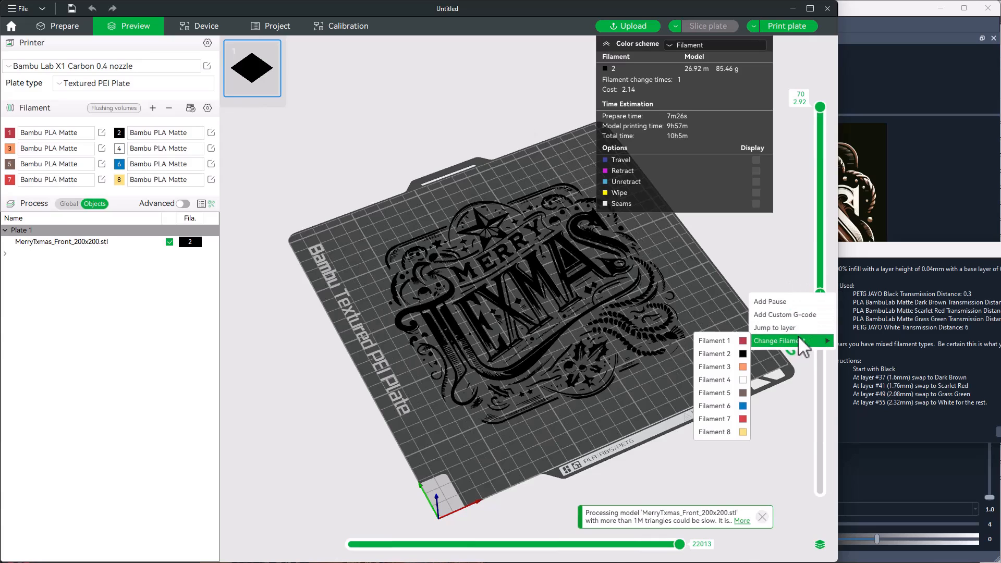
click(728, 392)
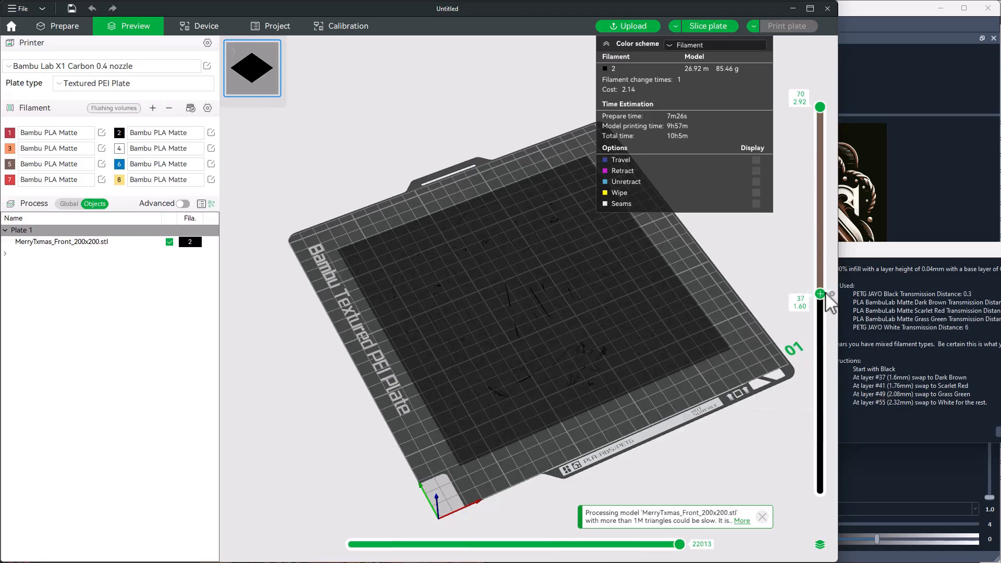
- Add a change to the red filament 7 at layer 41 of the sliced model
drag(820, 293, 821, 270)
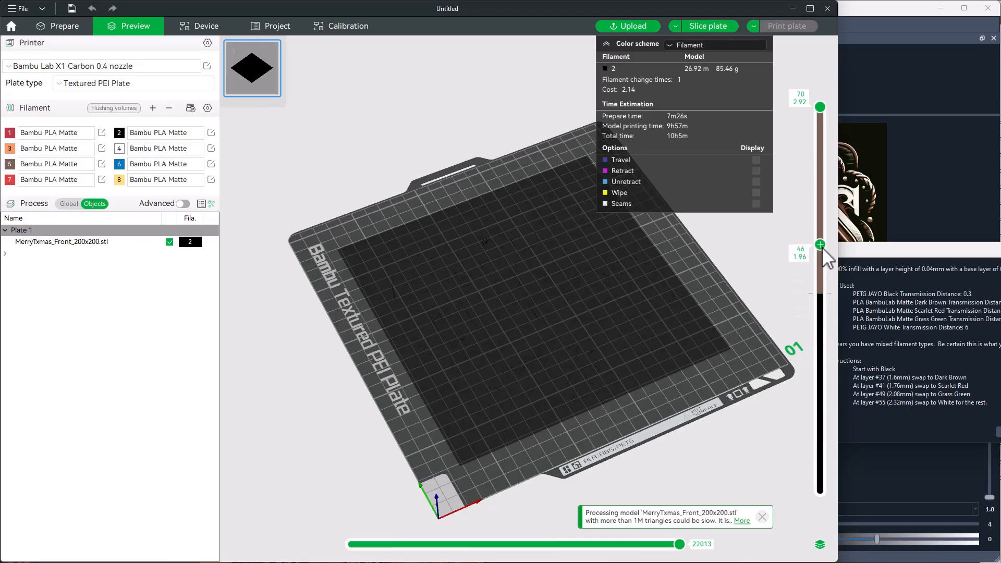
right_click(821, 270)
mouse_move(793, 319)
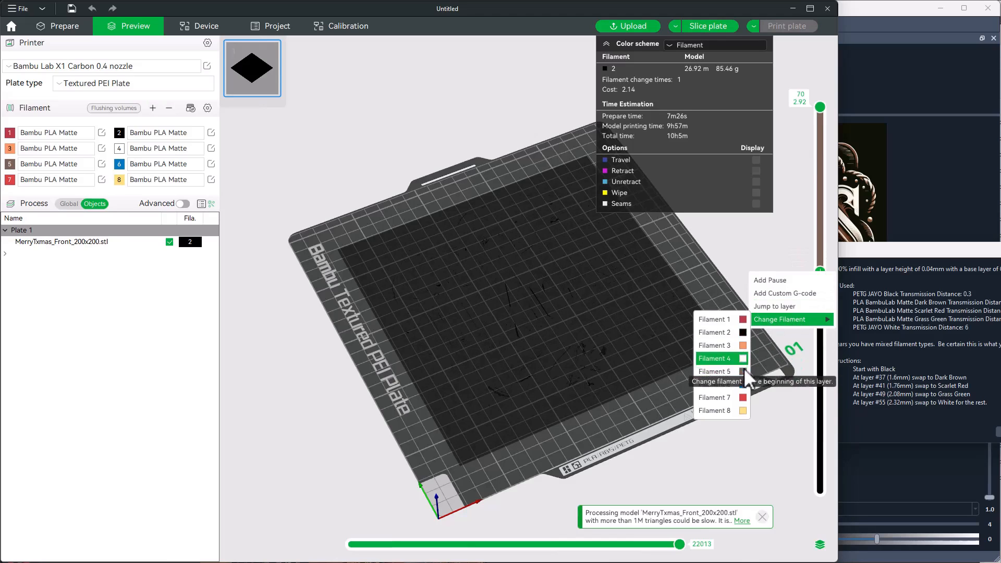
click(741, 397)
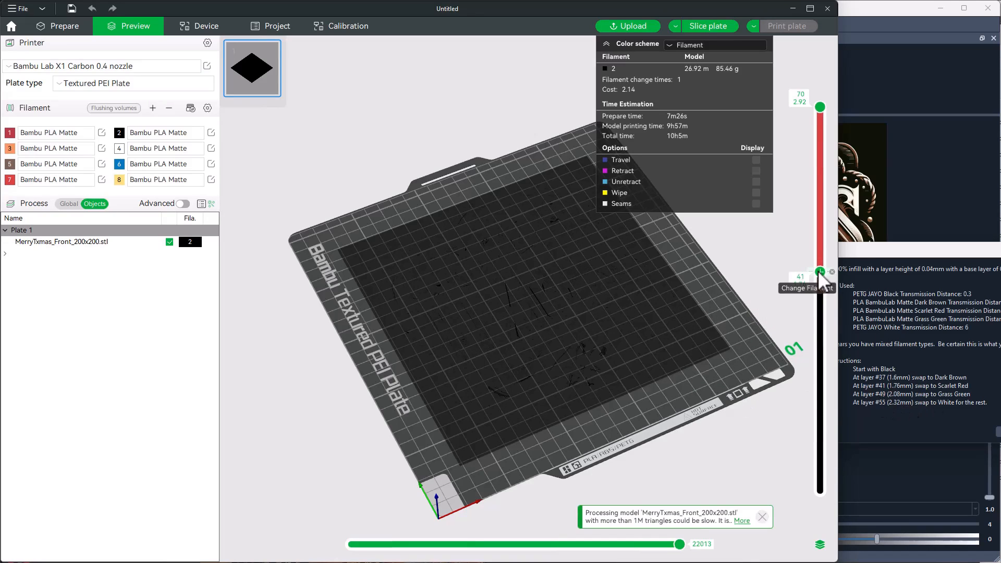
- Add a change to the blue filament 6 at layer 49 (2.08 mm)
right_click(823, 232)
mouse_move(789, 280)
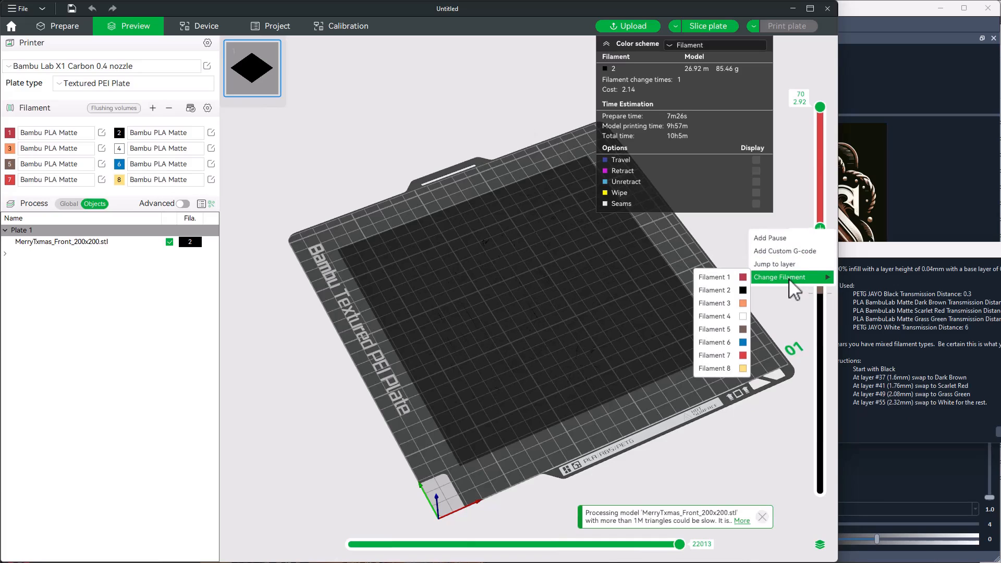
click(742, 343)
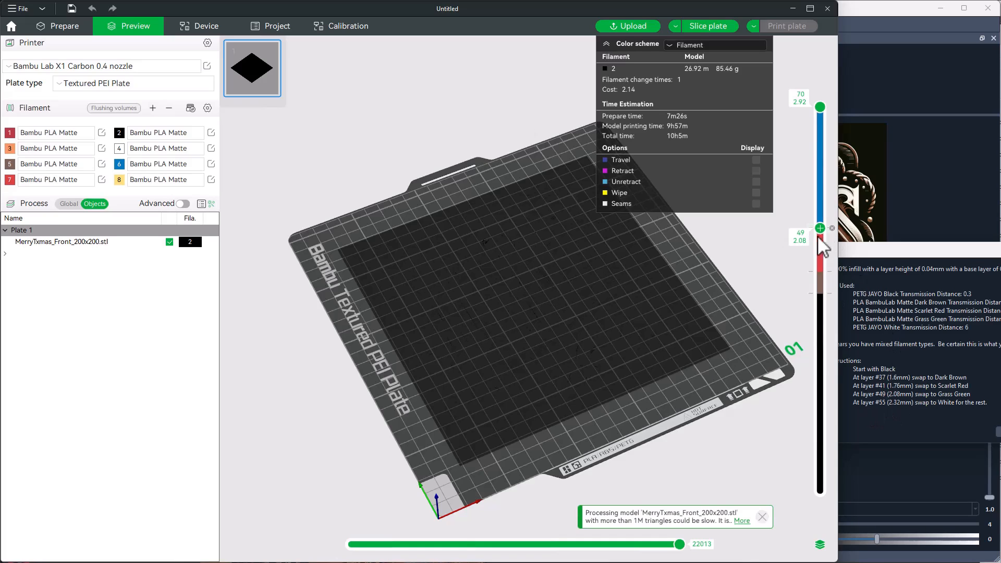
- Add a change to the white filament 4 at layer 55 (2.32 mm)
drag(819, 231, 821, 196)
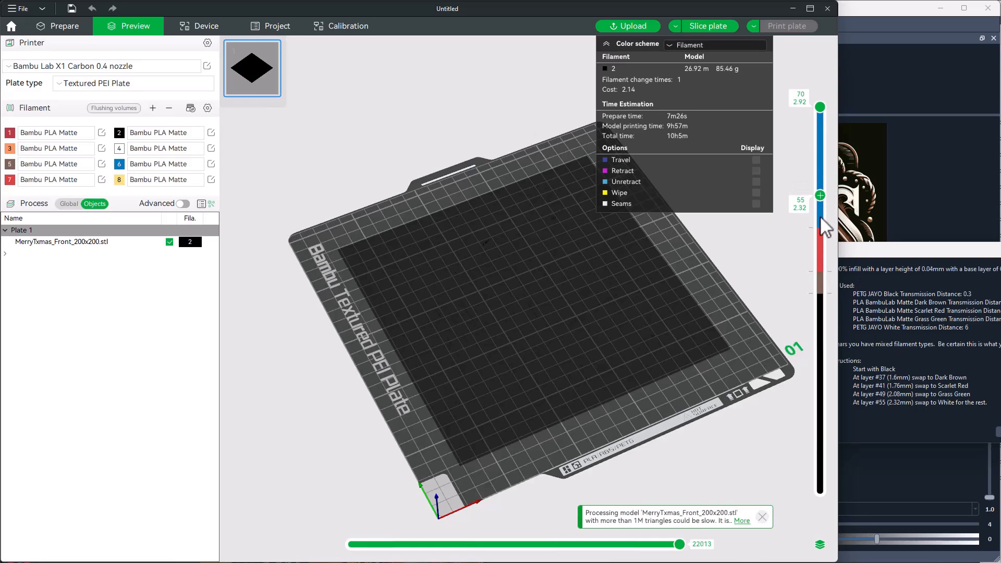
right_click(820, 196)
click(714, 280)
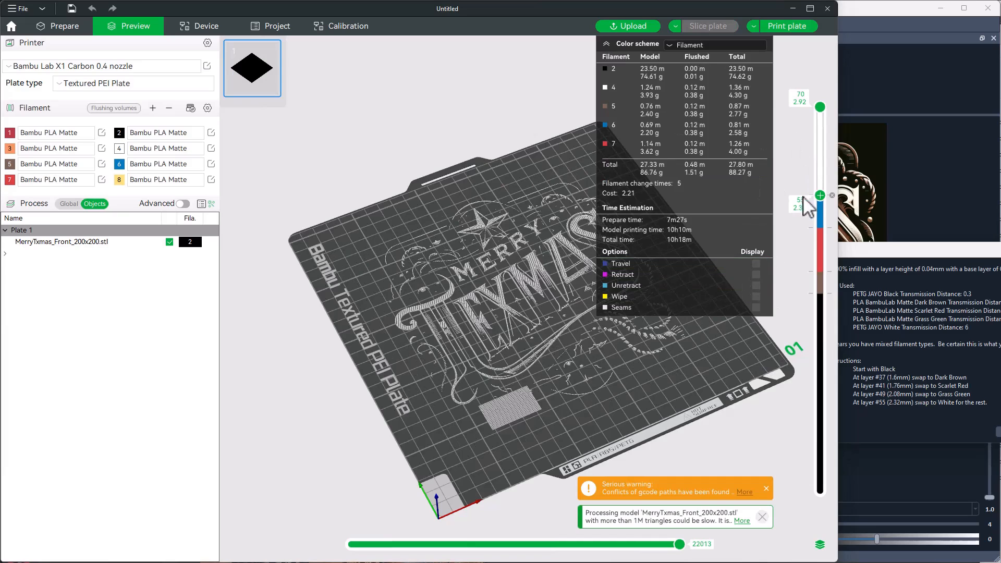
- Show all layers from layer 1 upward and inspect the multicolor print preview from above
drag(821, 196, 814, 497)
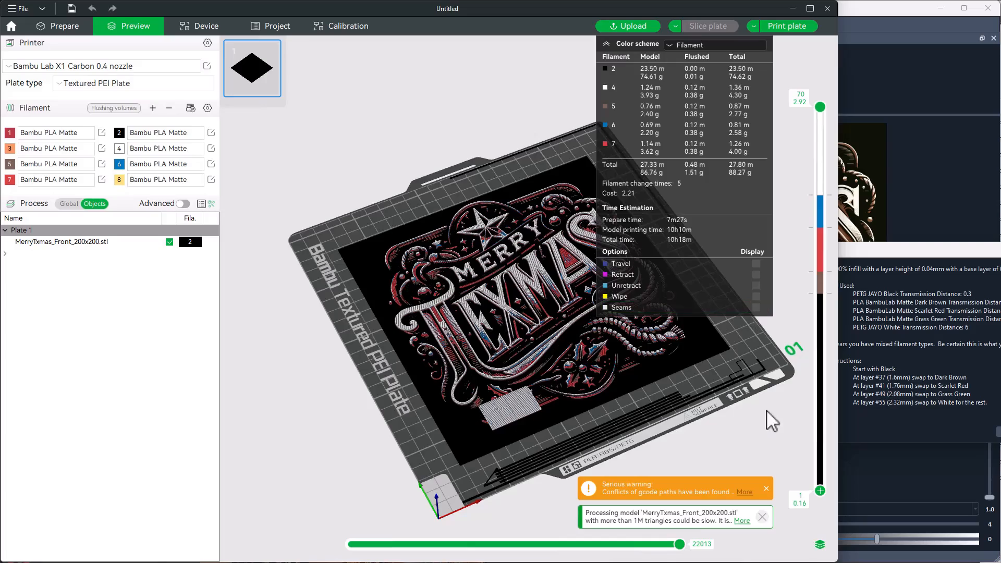
key(1)
drag(747, 427, 752, 430)
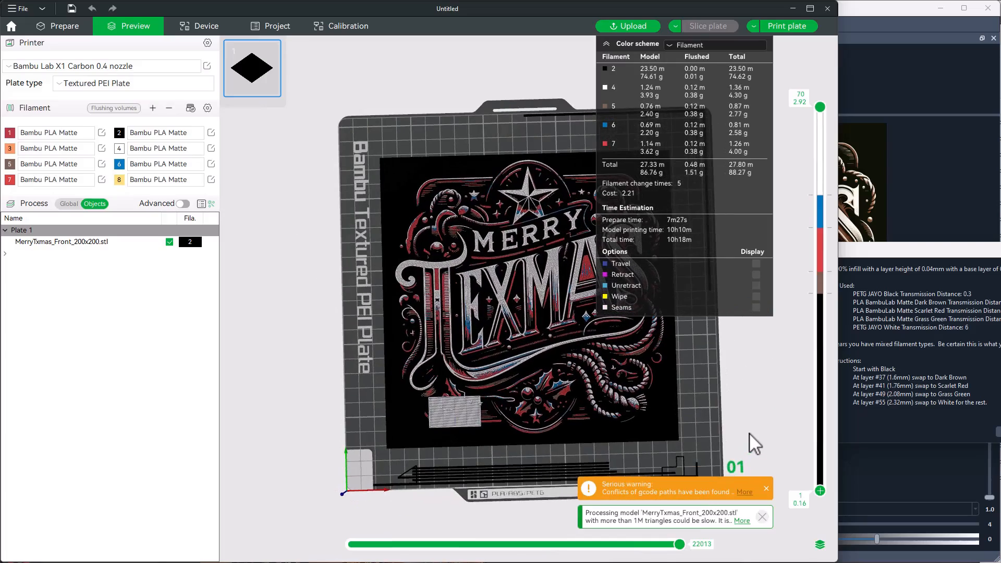
- Capture the straight-down print preview together with its filament and time statistics, and save the screenshot as an image file
drag(749, 433, 467, 358)
key(1)
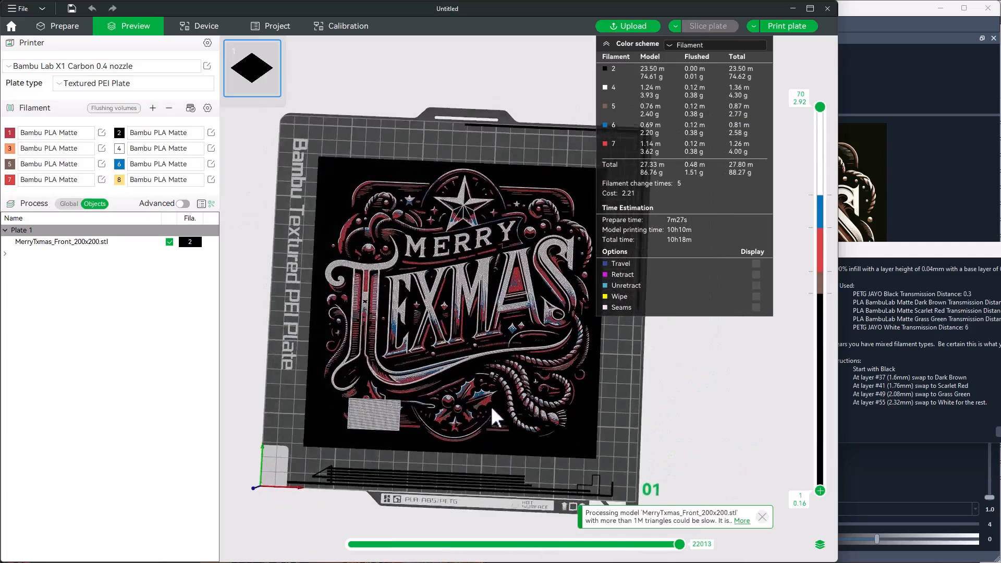
key(F1)
mouse_move(244, 39)
mouse_down()
mouse_move(736, 514)
mouse_move(788, 527)
mouse_up()
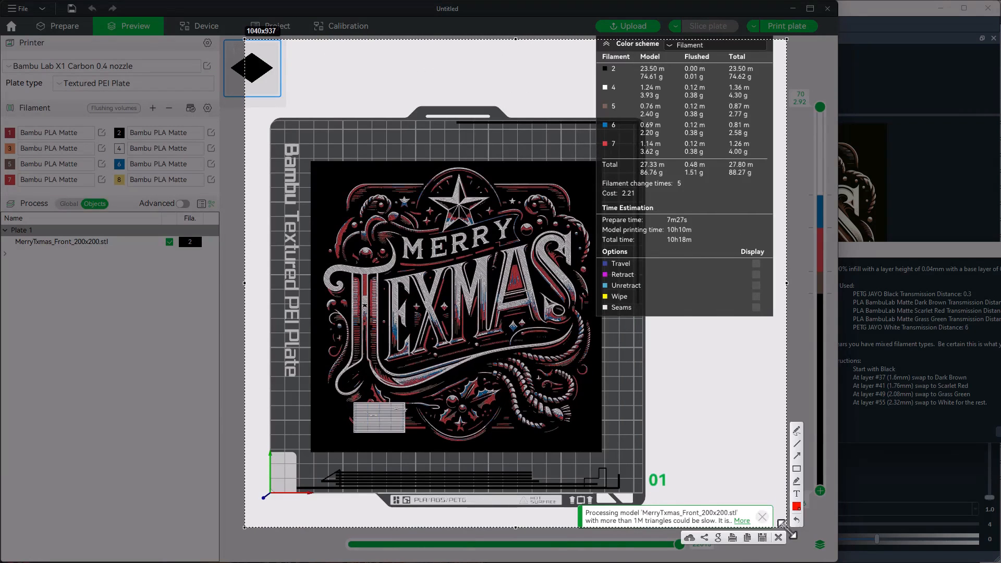
click(762, 537)
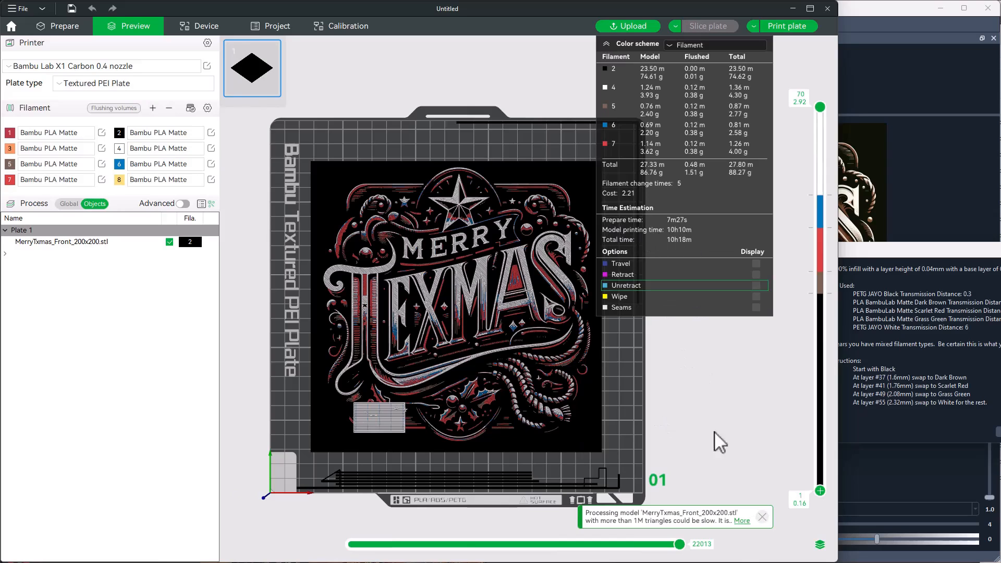
- Return to plate preparation and move the prime tower from the front of the plate to the model's right edge
drag(714, 431, 401, 437)
drag(598, 480, 630, 470)
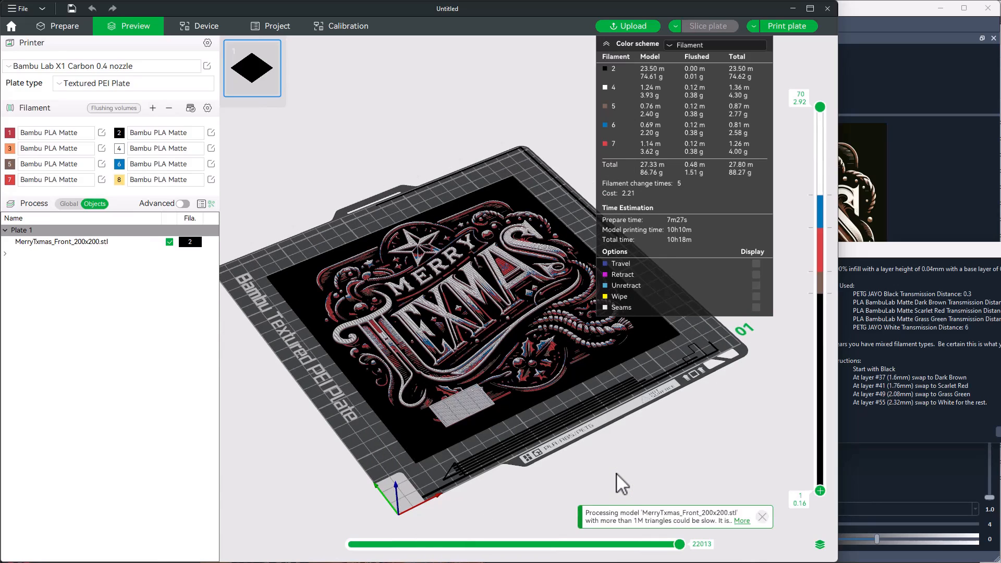
click(51, 23)
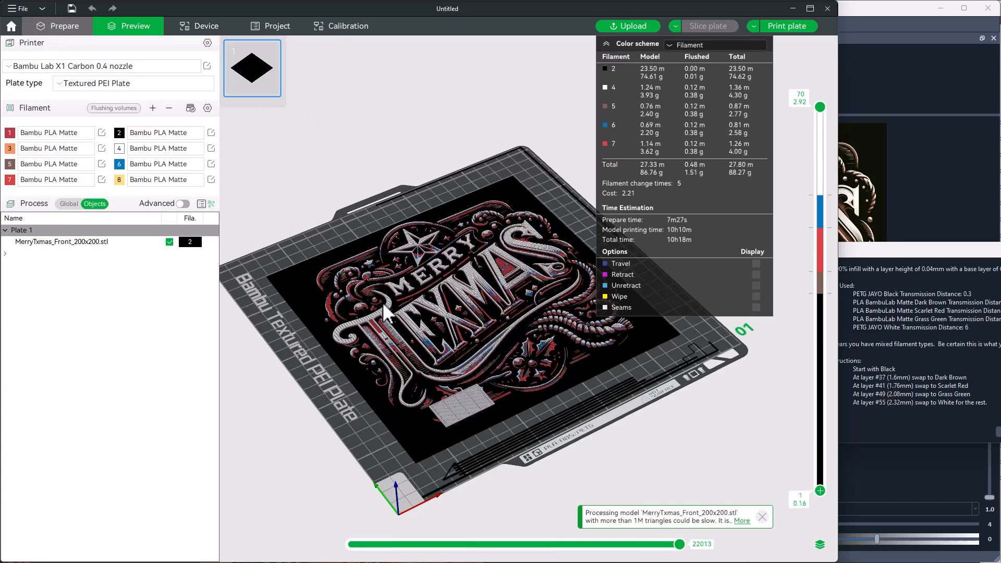
click(459, 358)
drag(430, 369, 610, 233)
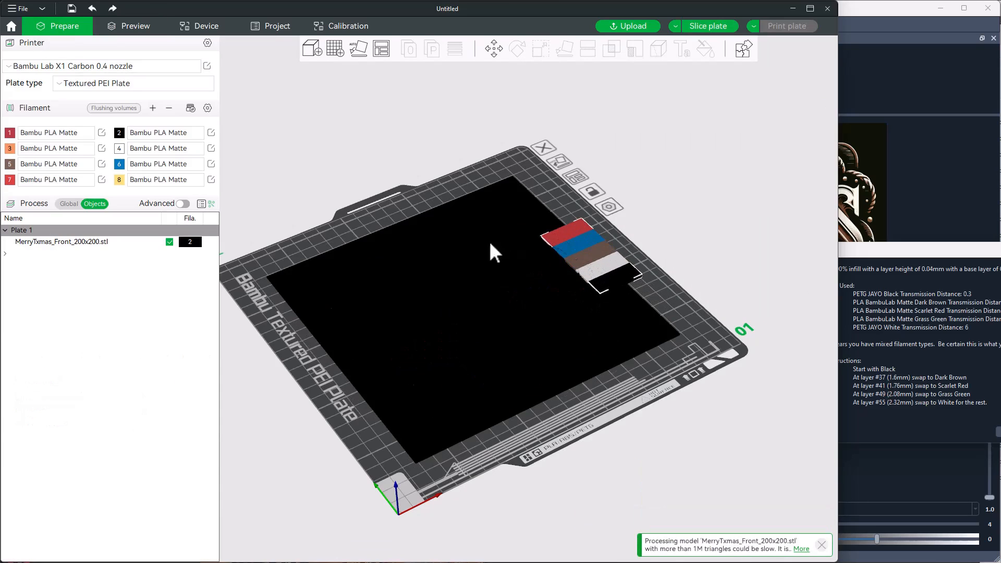
- Set the global prime tower width to 8 mm and shift the tower outward, clear of the model's right edge
click(67, 203)
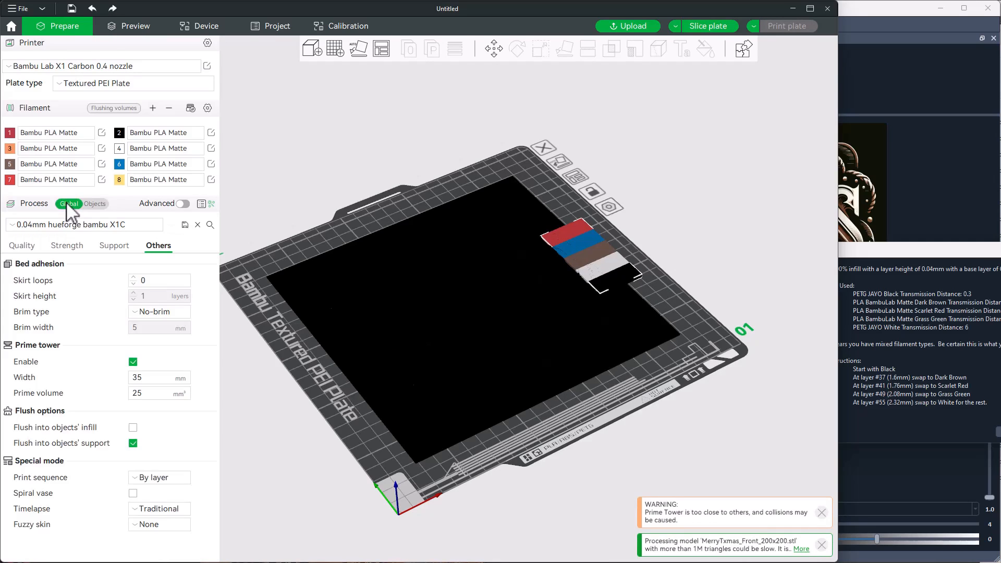
click(136, 378)
text(8)
key(Return)
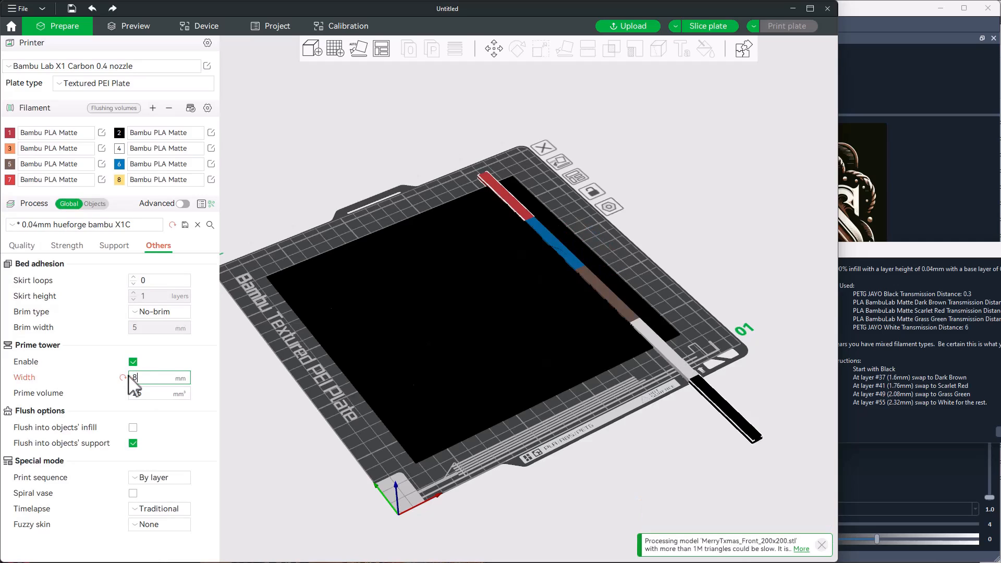
drag(608, 302, 637, 288)
- Set the prime tower's prime volume to 10 mm³
click(137, 394)
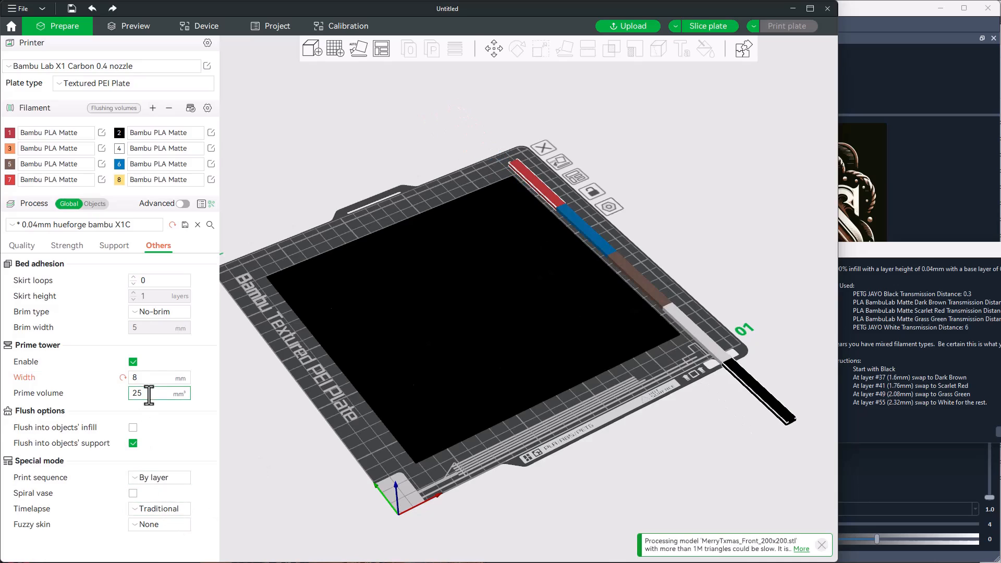
text(10)
key(Return)
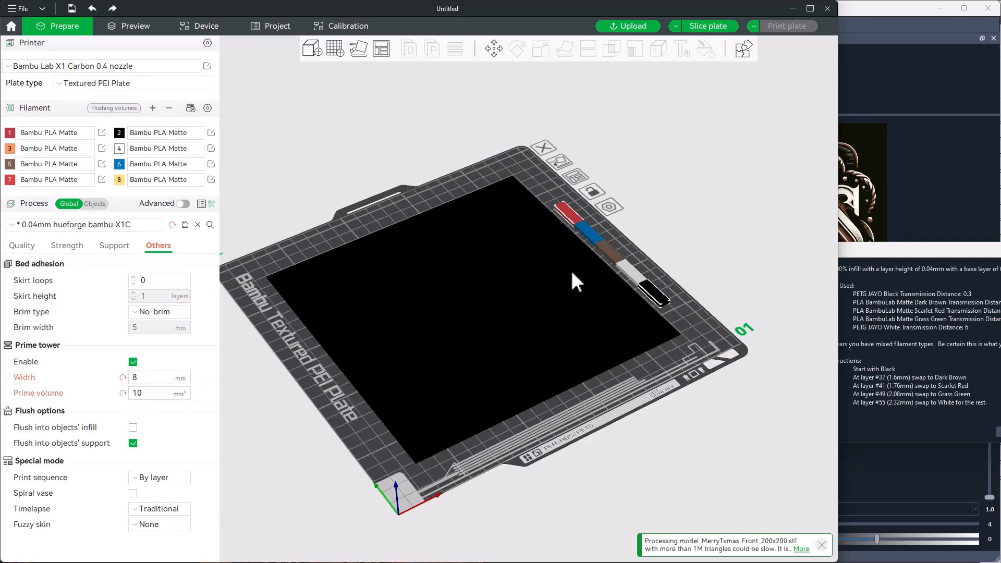
- Add a height range modifier to the MerryTxmas_Front_200x200.stl model, covering 0 to 1 mm
click(511, 368)
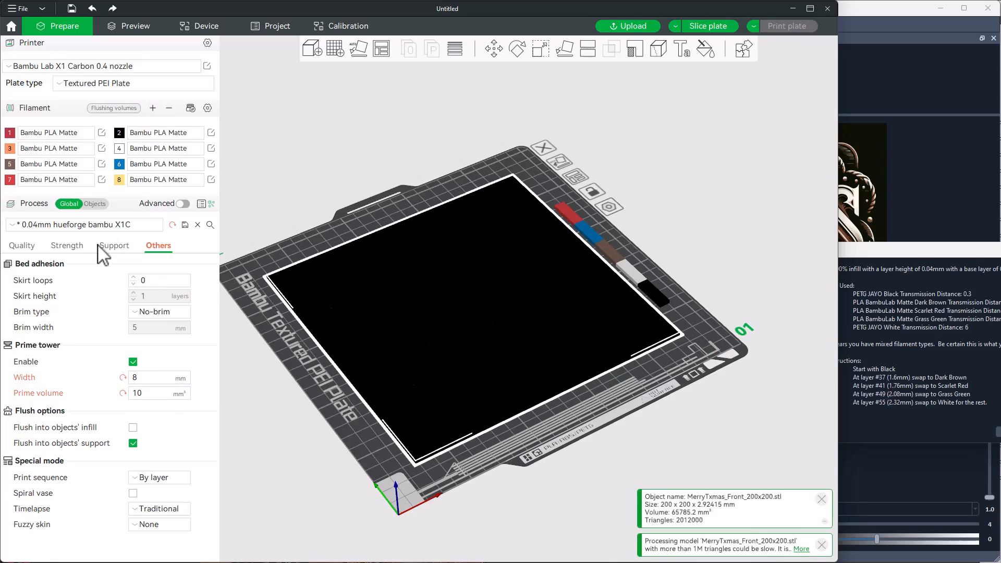
click(96, 204)
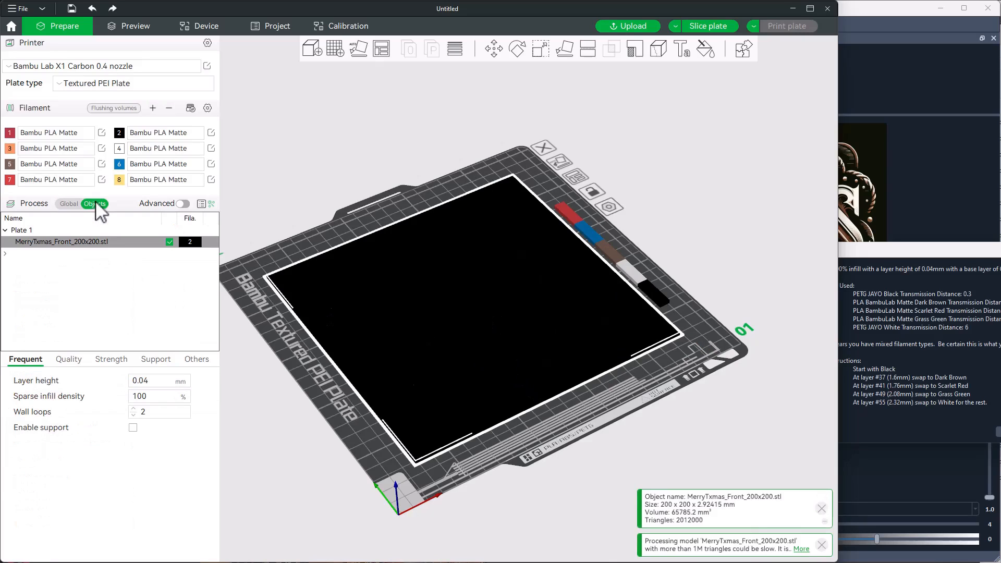
right_click(459, 278)
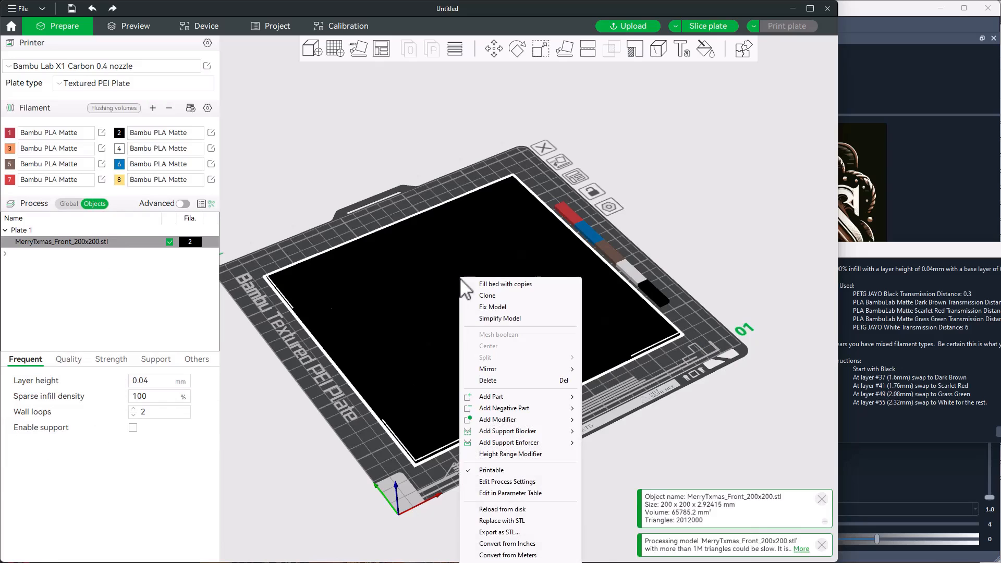
click(511, 454)
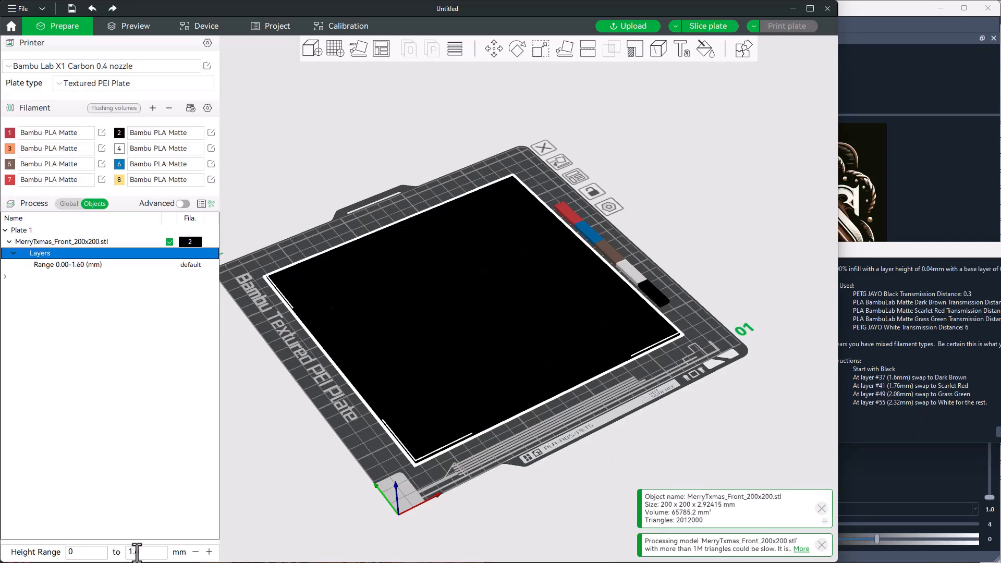
text(1)
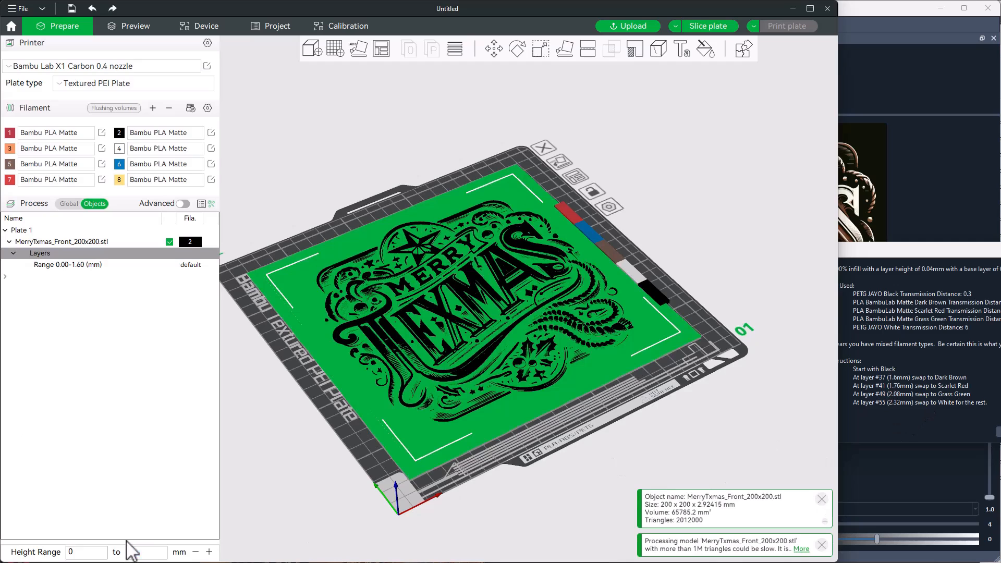
click(146, 364)
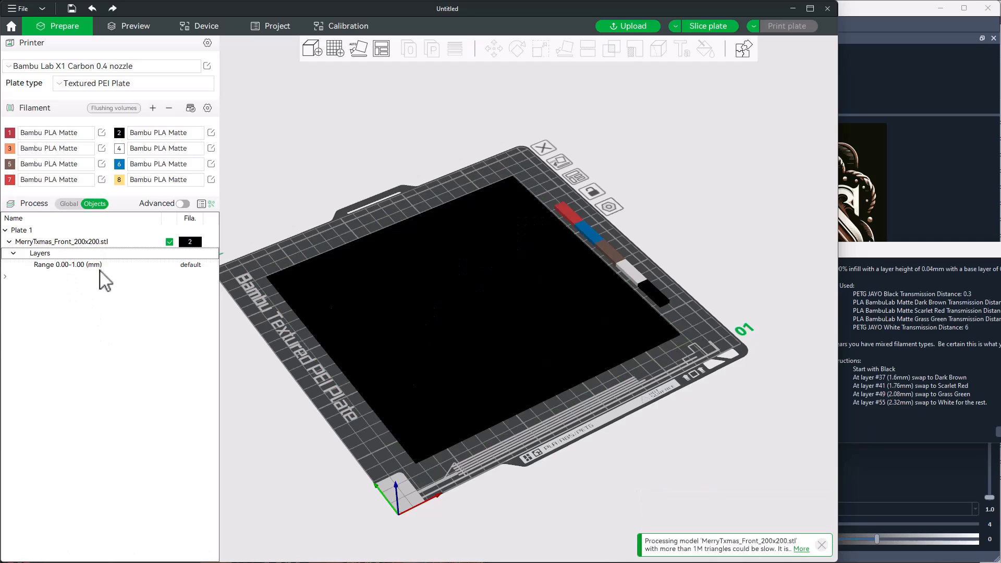
- Set the layer height of the 0.00-1.00 mm range to 0.2 mm
click(64, 265)
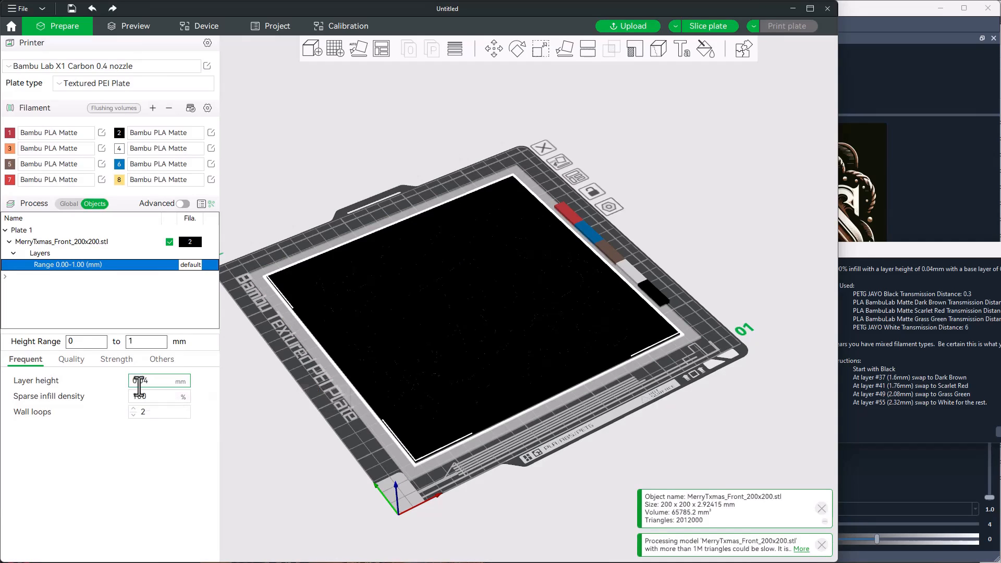
drag(138, 381, 151, 380)
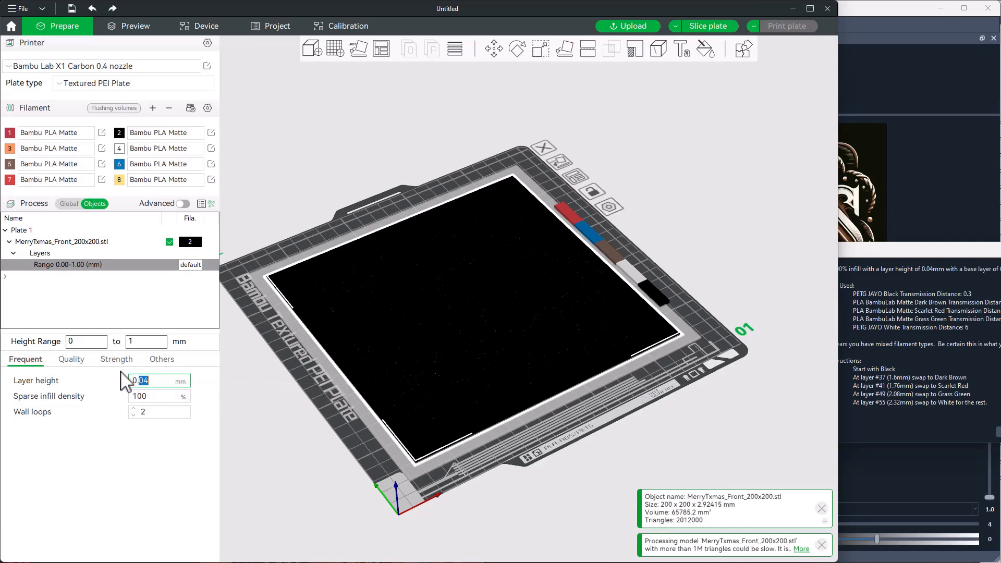
text(2)
key(Return)
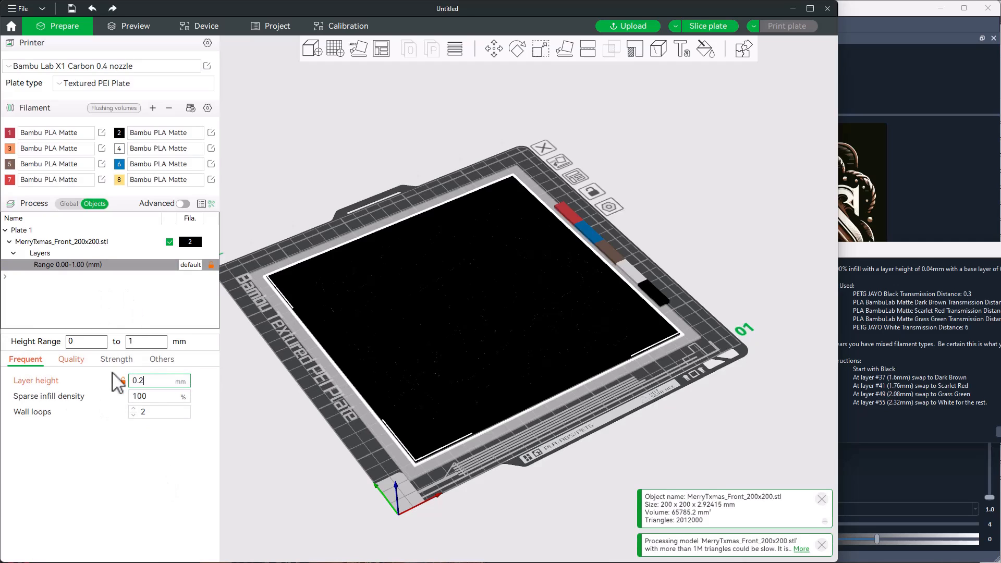
- Add a second height range from 1 to 3 mm and check the layer heights of both ranges
click(42, 253)
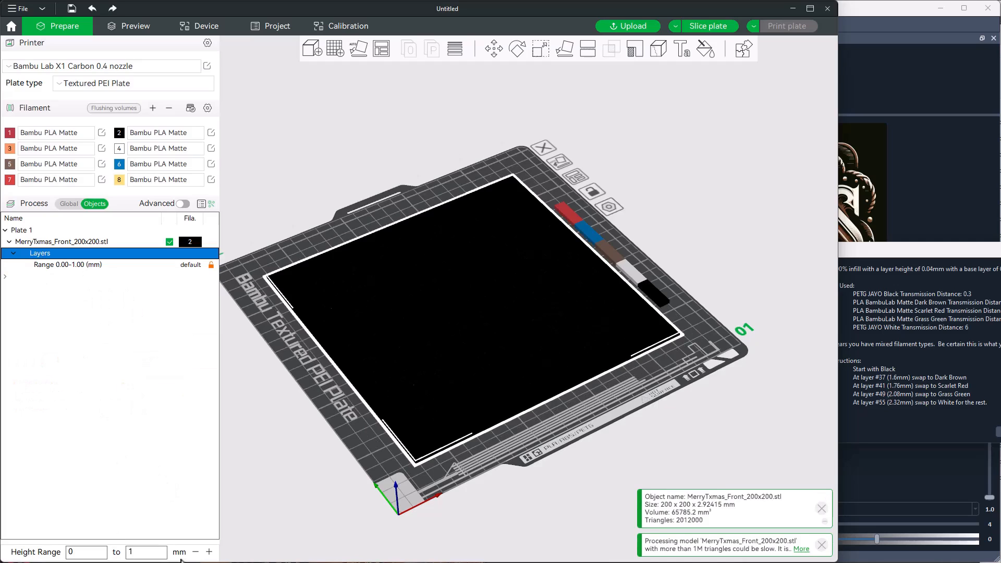
click(209, 551)
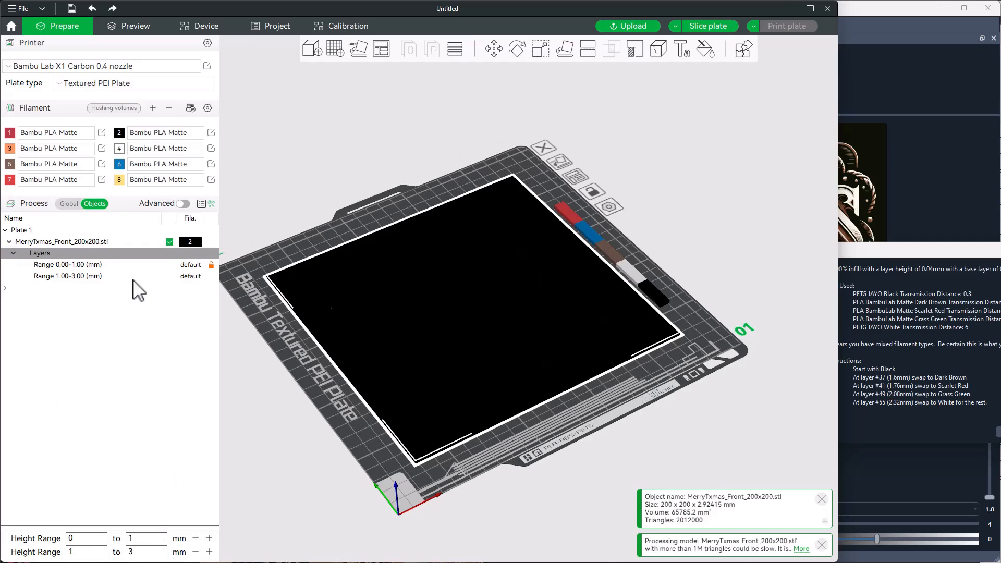
click(77, 276)
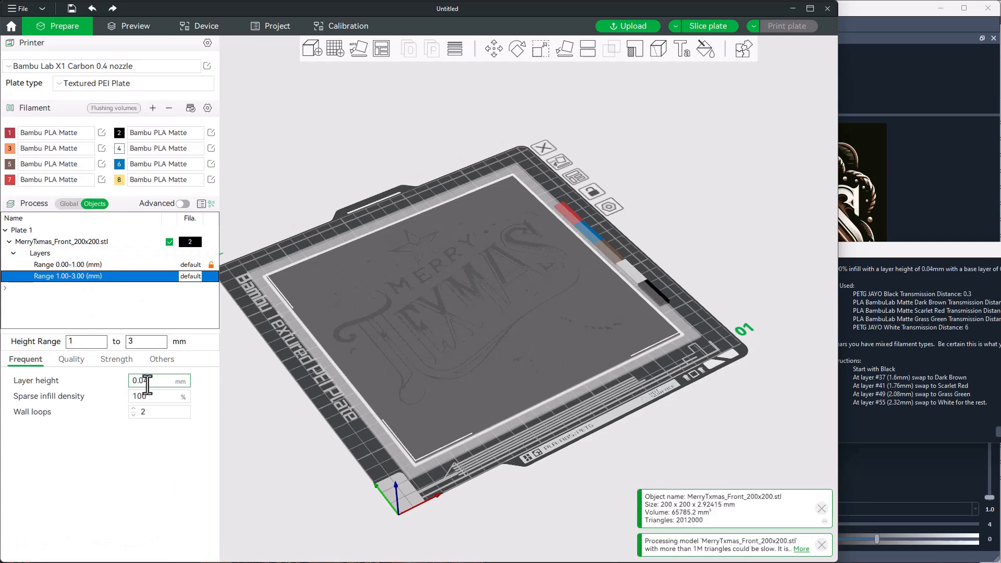
click(81, 265)
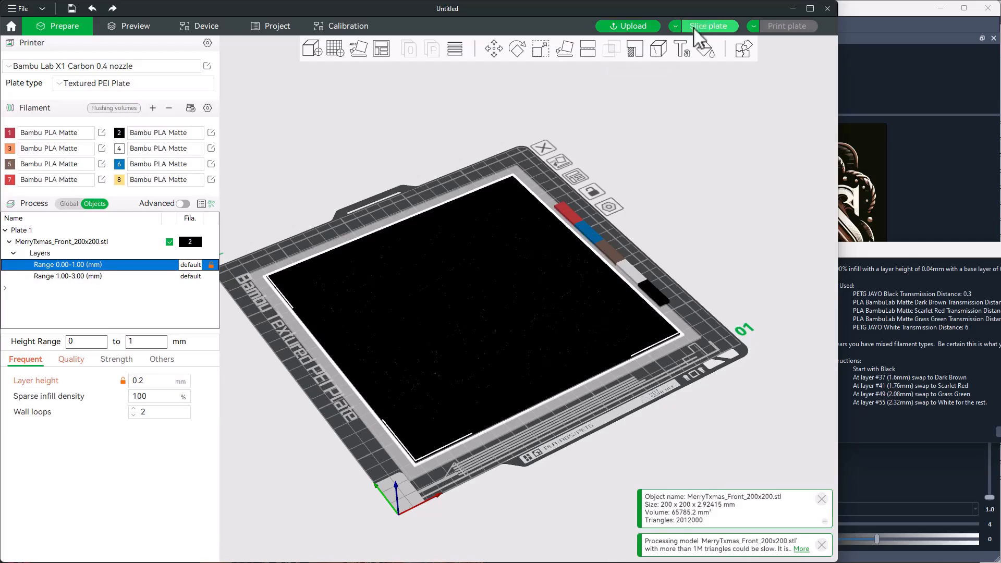
- Slice the plate with the new height ranges and inspect the color preview from directly above
click(708, 25)
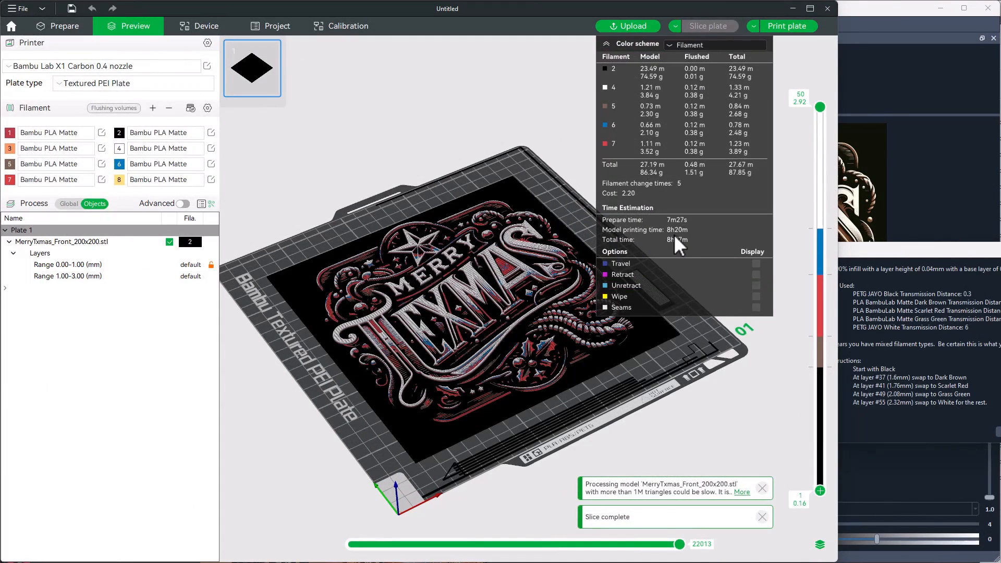
drag(718, 407, 689, 460)
right_drag(785, 430, 907, 424)
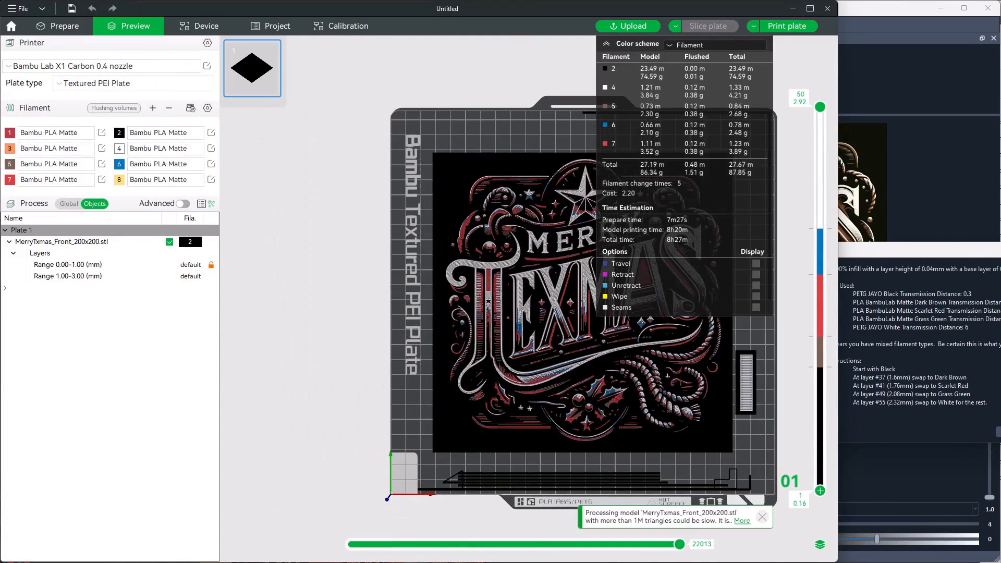
- Switch to the image viewer, show Screenshot_43.png beside the new slice to compare time and filament estimates, and return to Bambu Studio
key(alt+Tab)
key(Right)
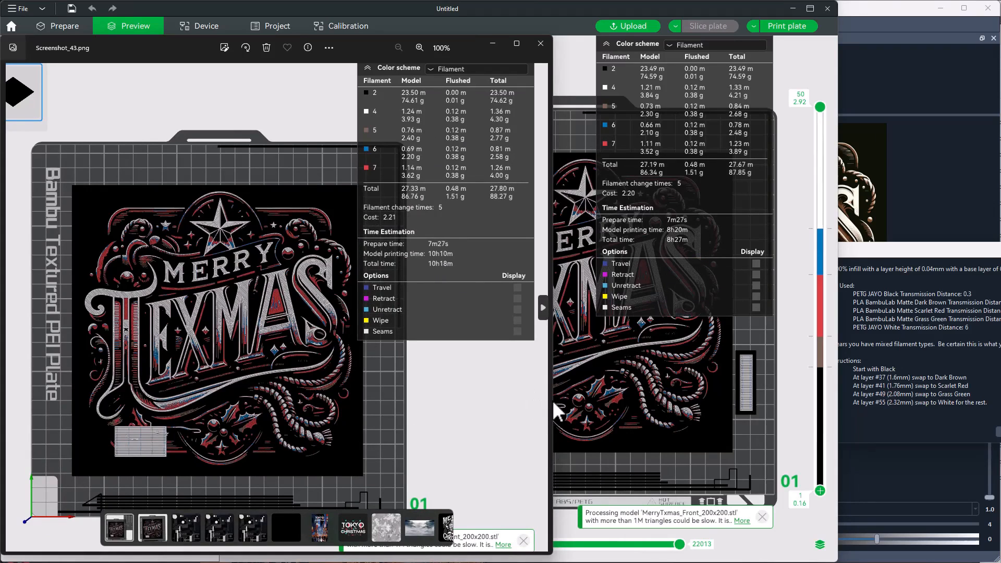
mouse_move(548, 404)
mouse_down()
mouse_move(413, 383)
mouse_move(562, 394)
mouse_up()
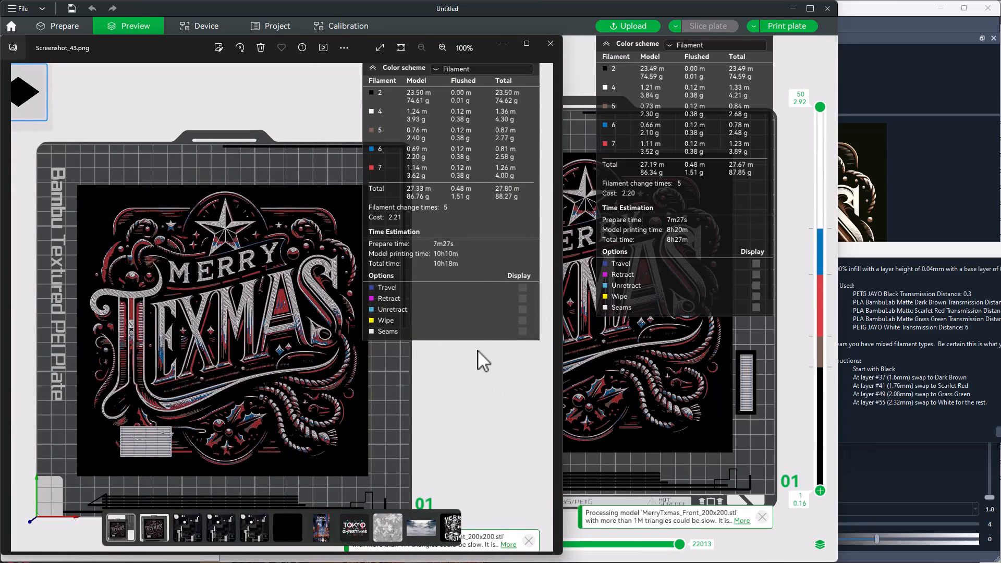
click(769, 437)
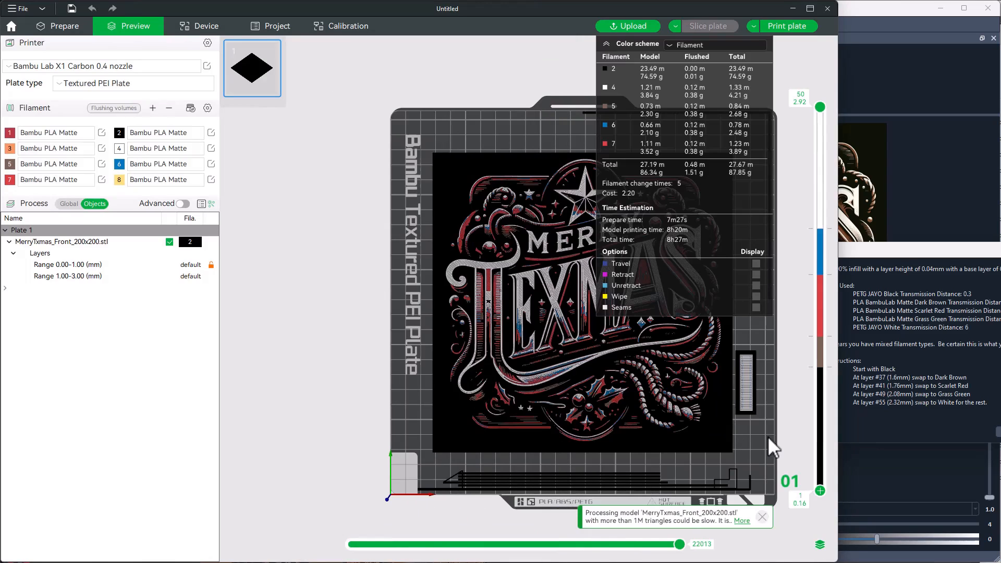